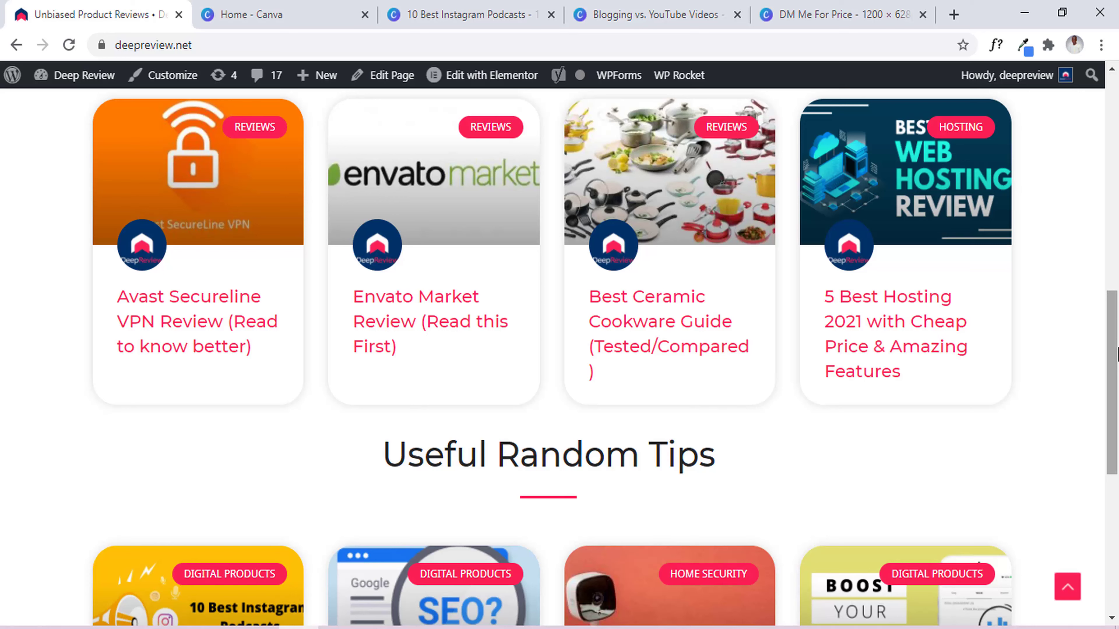
# Search Canva's home page for 'blog' and open the Blog Banner template results.
pyautogui.moveTo(1118, 352); pyautogui.dragTo(1117, 441)
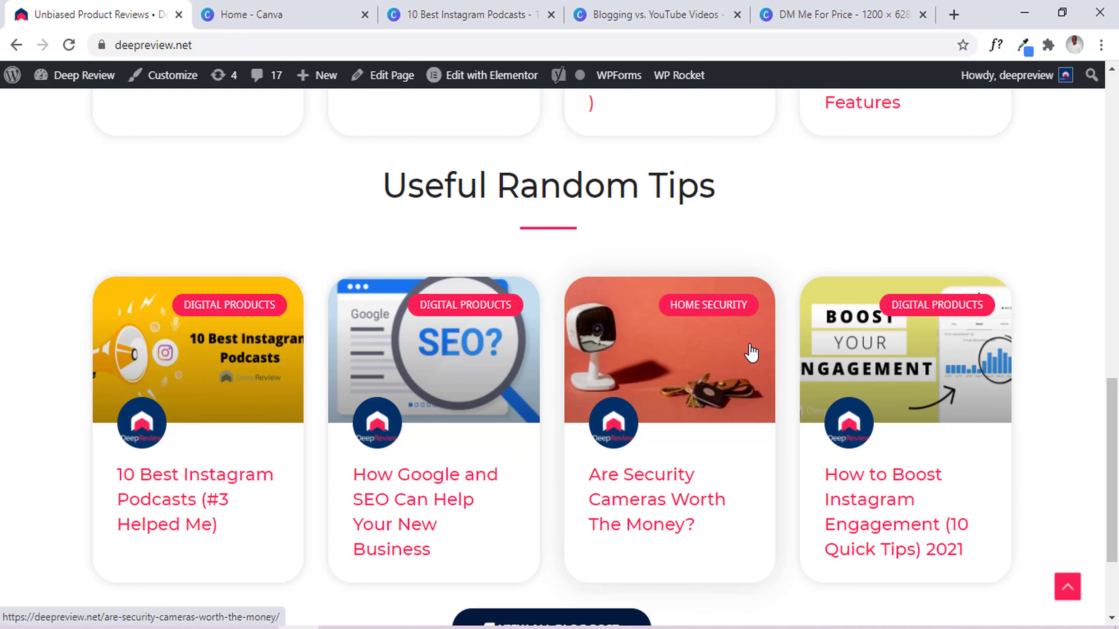
pyautogui.click(274, 9)
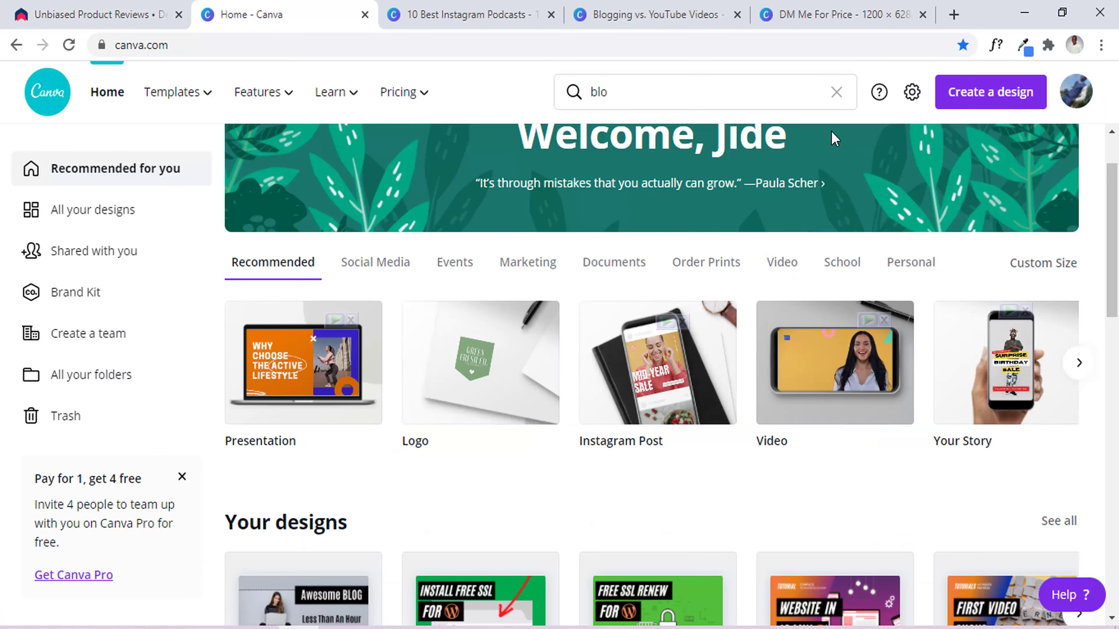
pyautogui.click(747, 102)
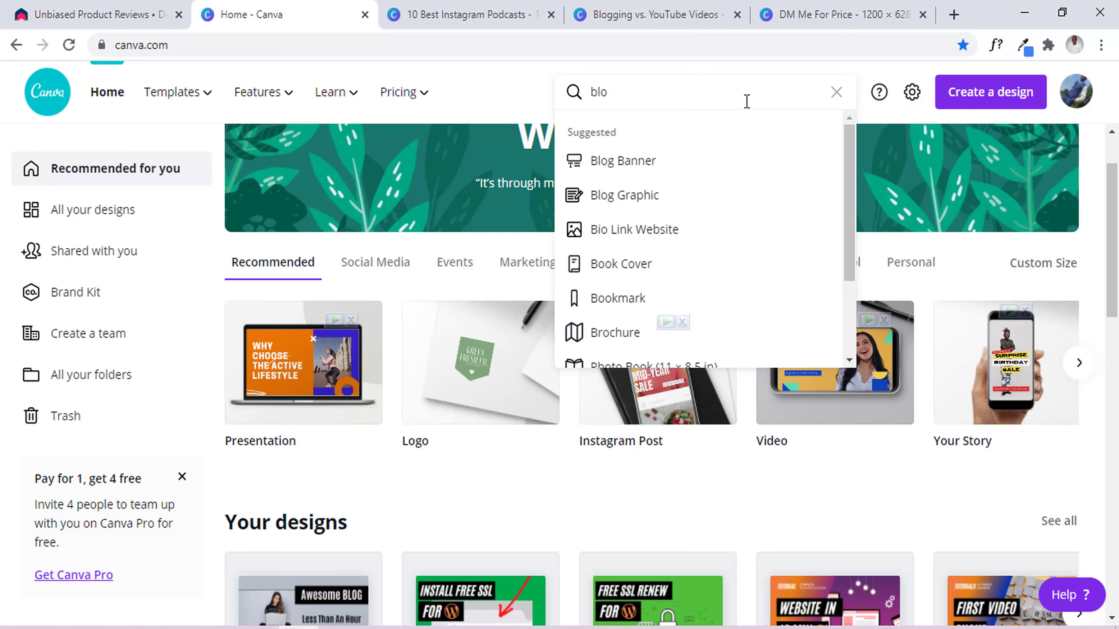
pyautogui.write('g')
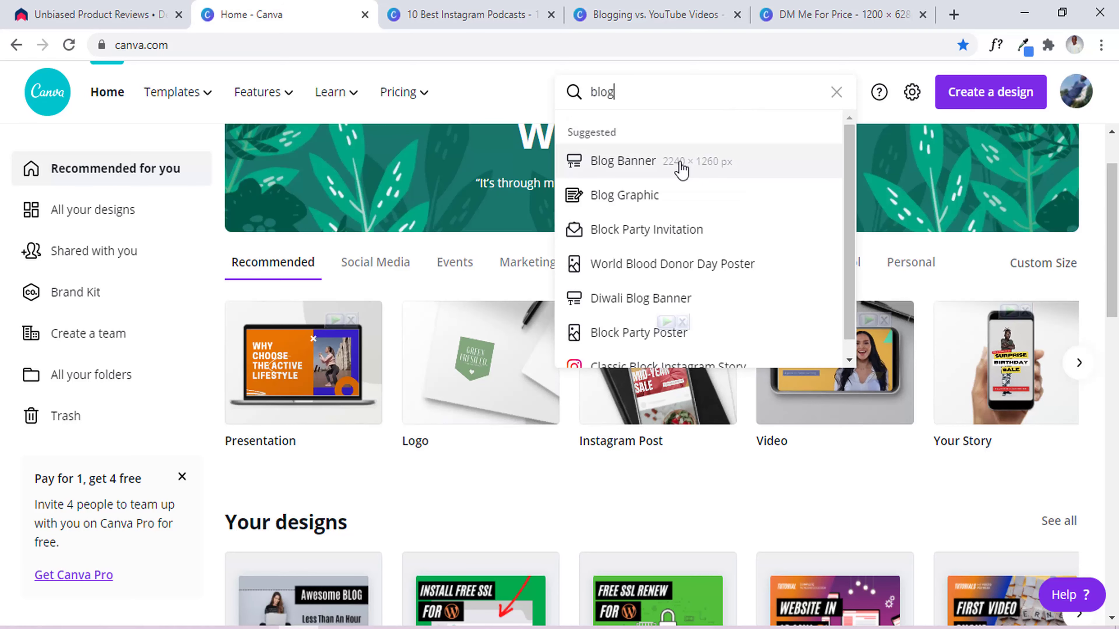
pyautogui.click(681, 170)
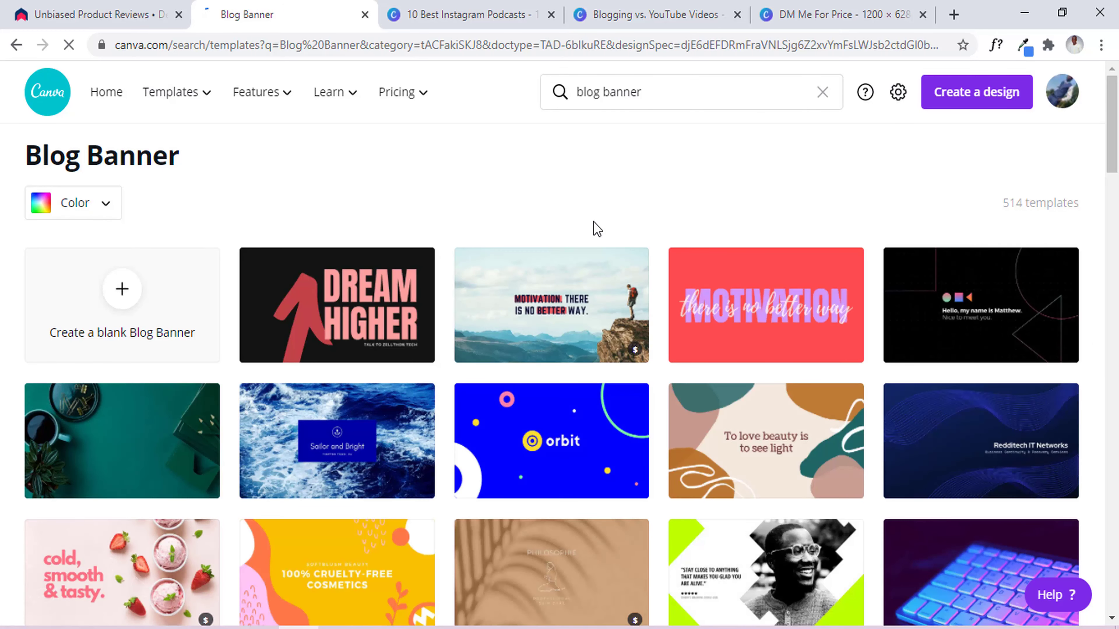
pyautogui.moveTo(1112, 139)
pyautogui.mouseDown()
pyautogui.moveTo(1117, 220)
pyautogui.moveTo(1117, 135)
pyautogui.mouseUp()
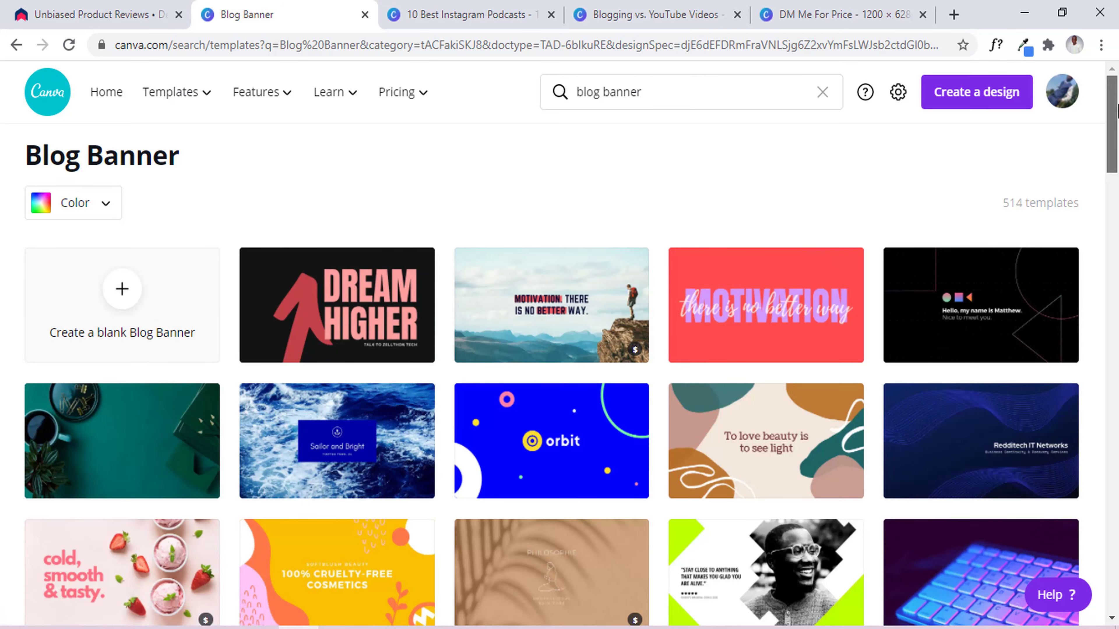
pyautogui.moveTo(1118, 102)
pyautogui.mouseDown()
pyautogui.moveTo(1117, 174)
pyautogui.moveTo(1116, 98)
pyautogui.mouseUp()
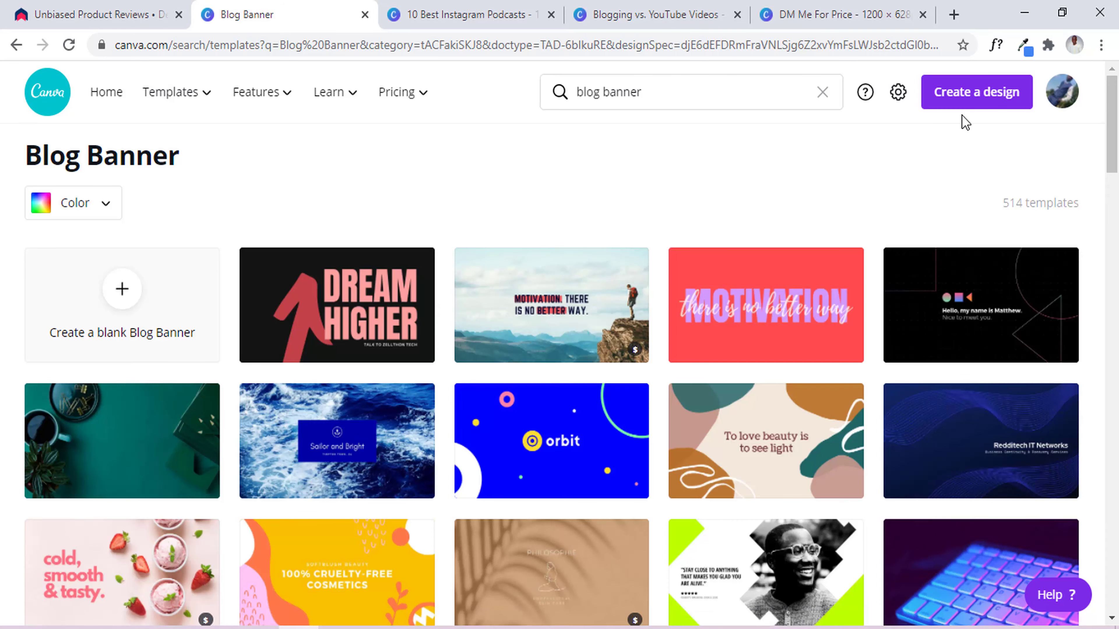
pyautogui.scroll(-2, 1116, 132)
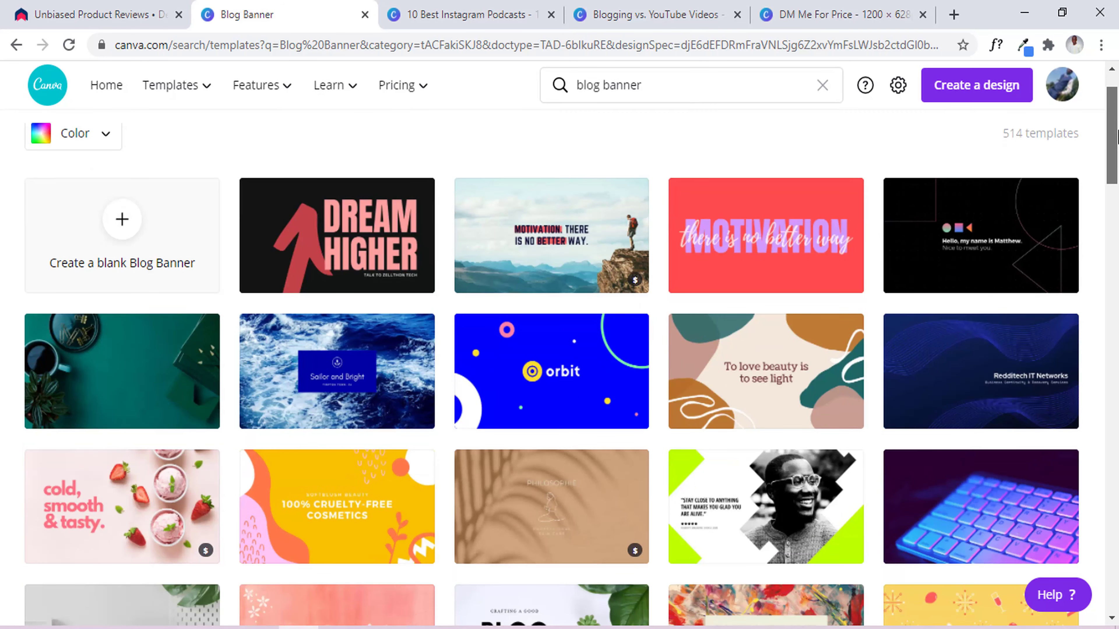
pyautogui.moveTo(1117, 137); pyautogui.dragTo(1116, 483)
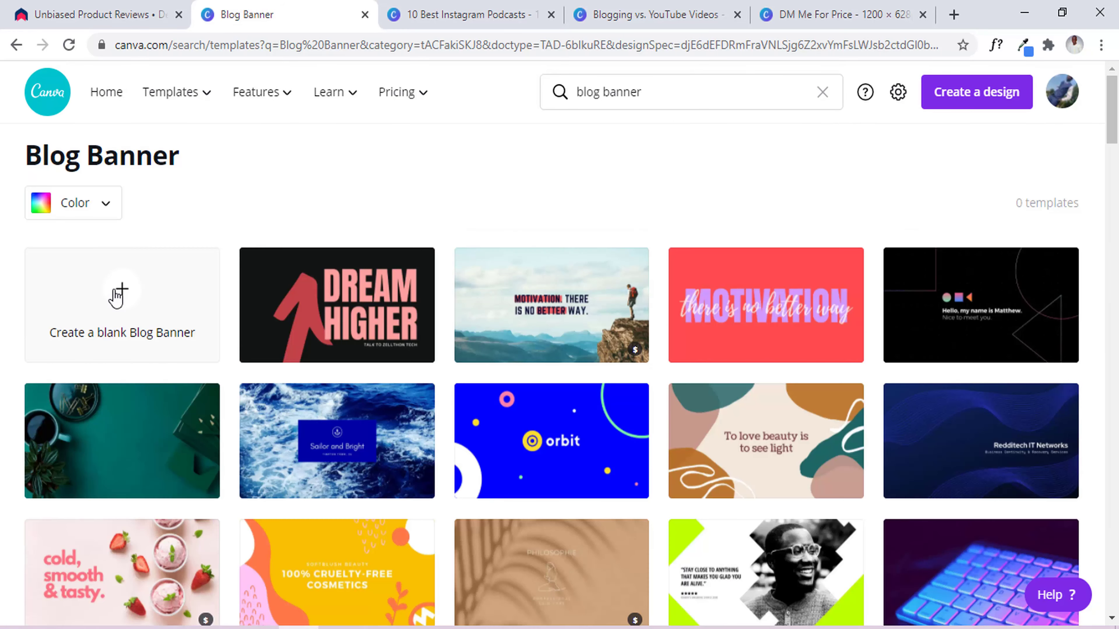
# Create a blank Blog Banner, open the deepreview.net admin dashboard, then return to the new design.
pyautogui.click(117, 296)
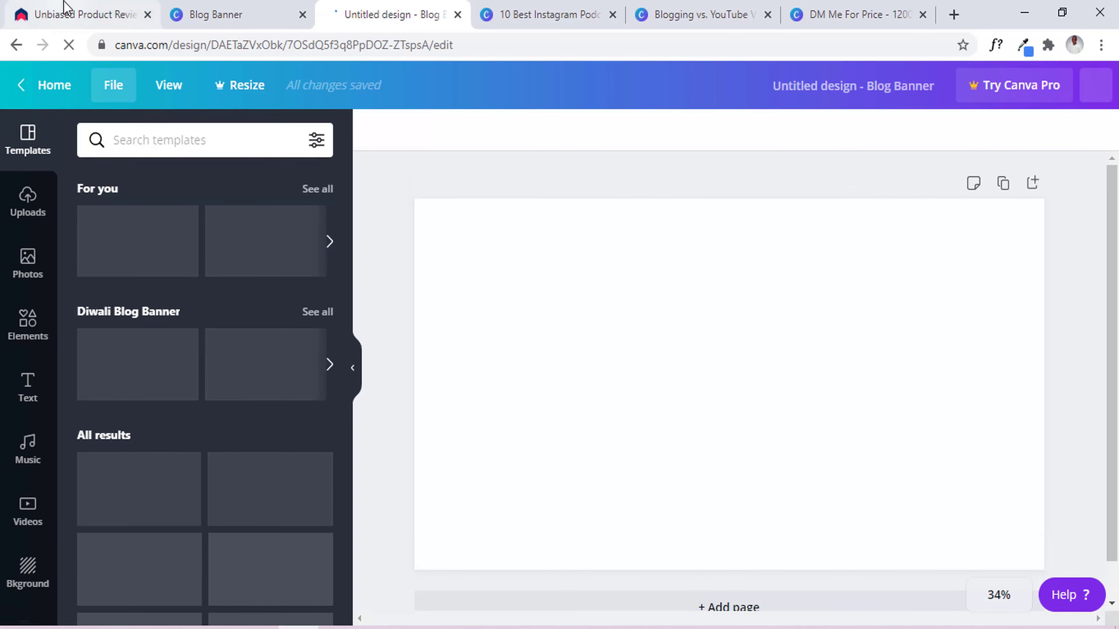
pyautogui.click(66, 15)
pyautogui.click(79, 85)
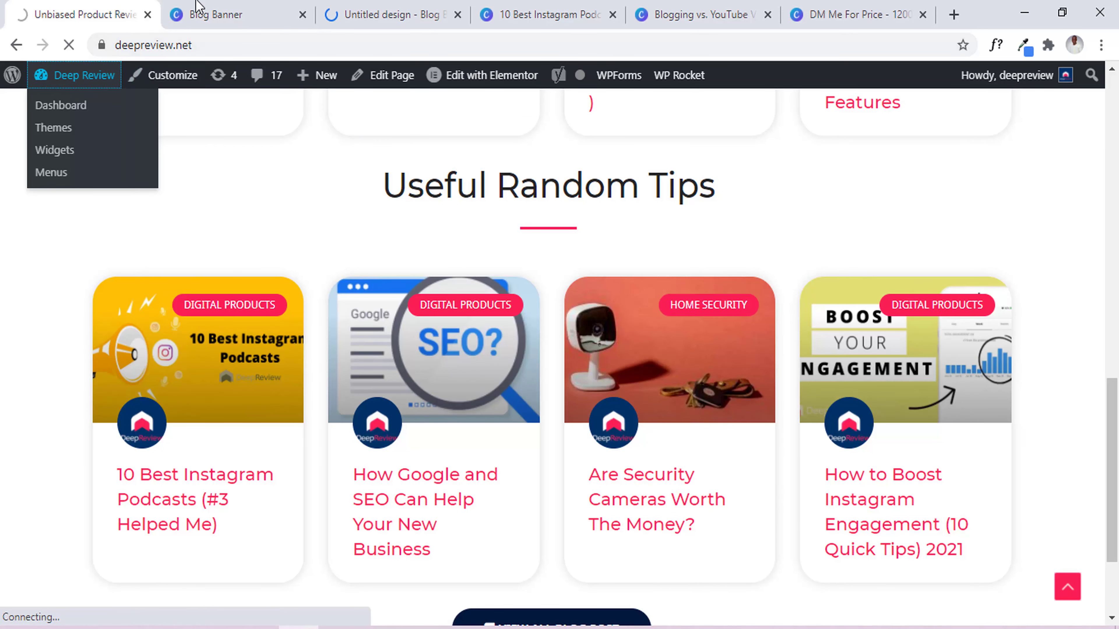
pyautogui.click(371, 6)
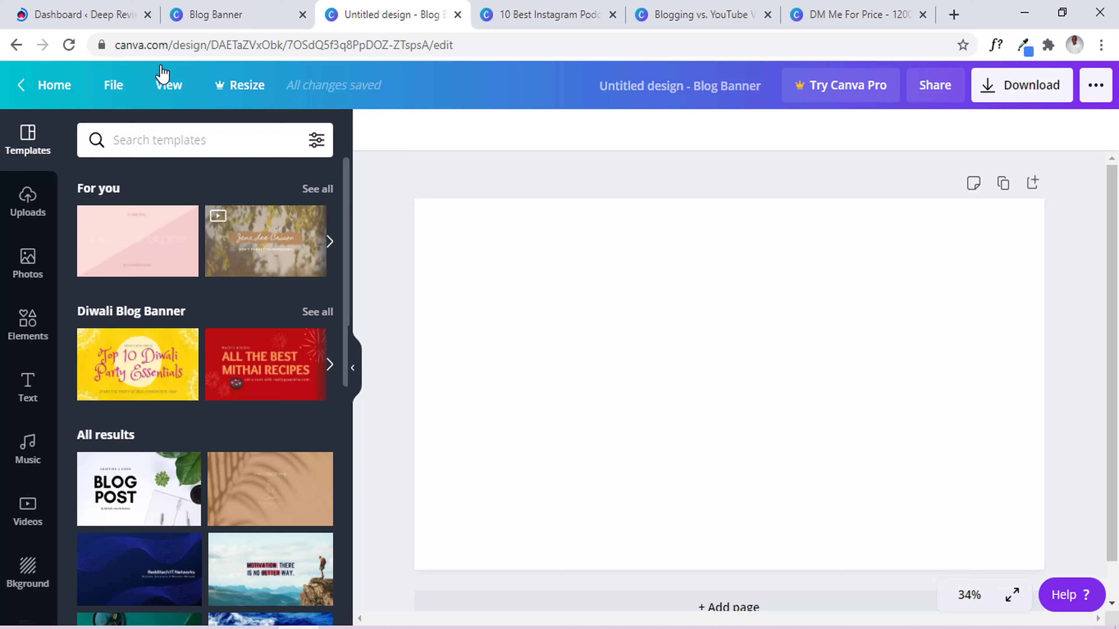
pyautogui.click(88, 14)
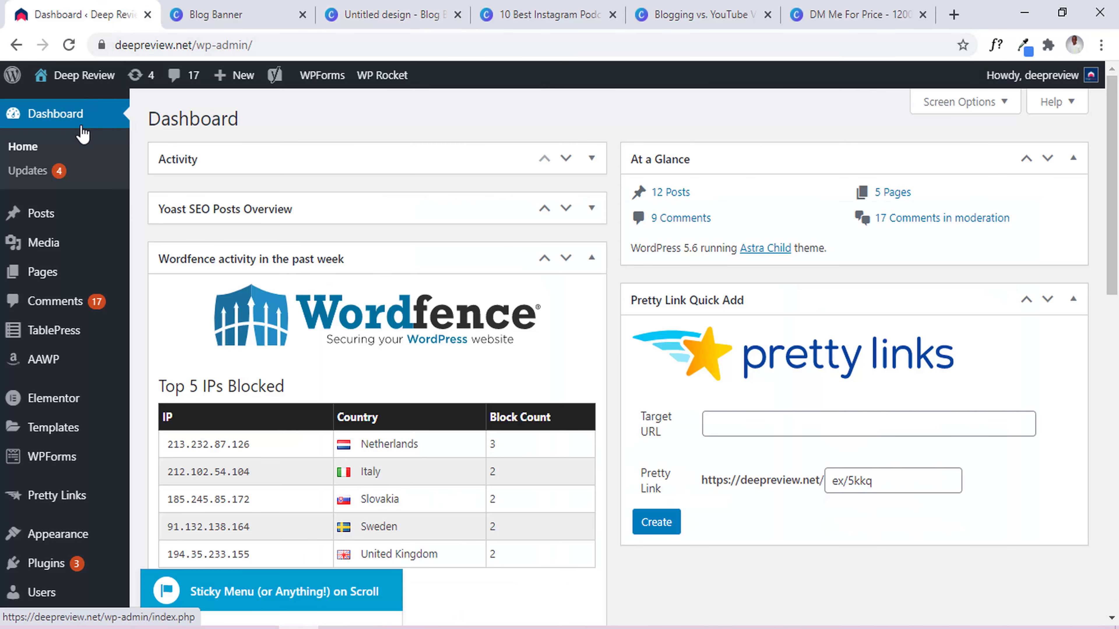
pyautogui.moveTo(46, 223)
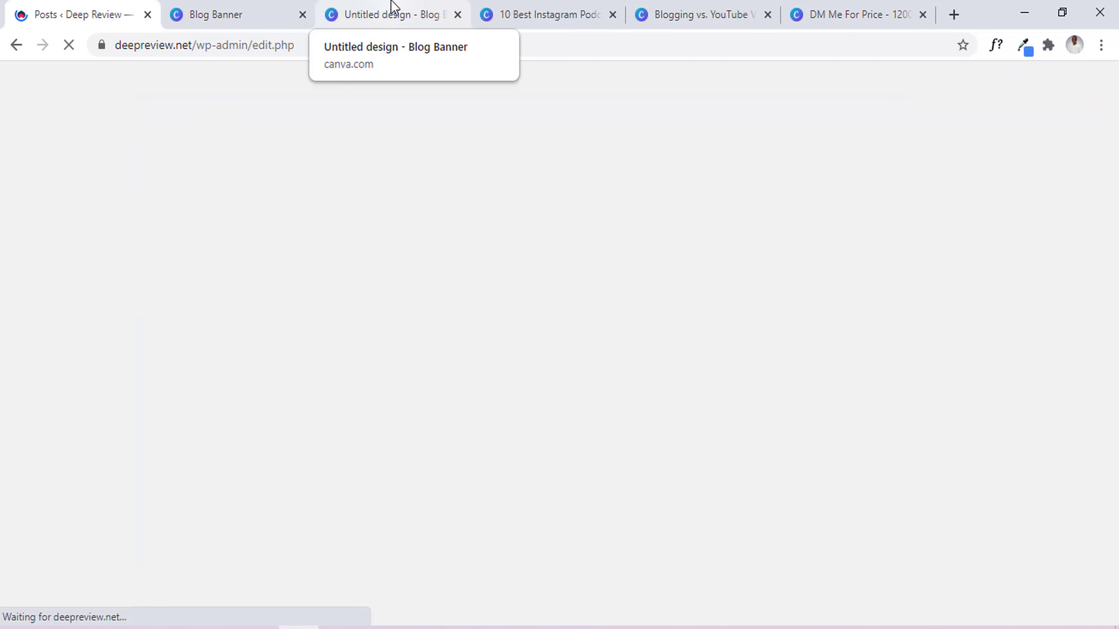
pyautogui.click(391, 3)
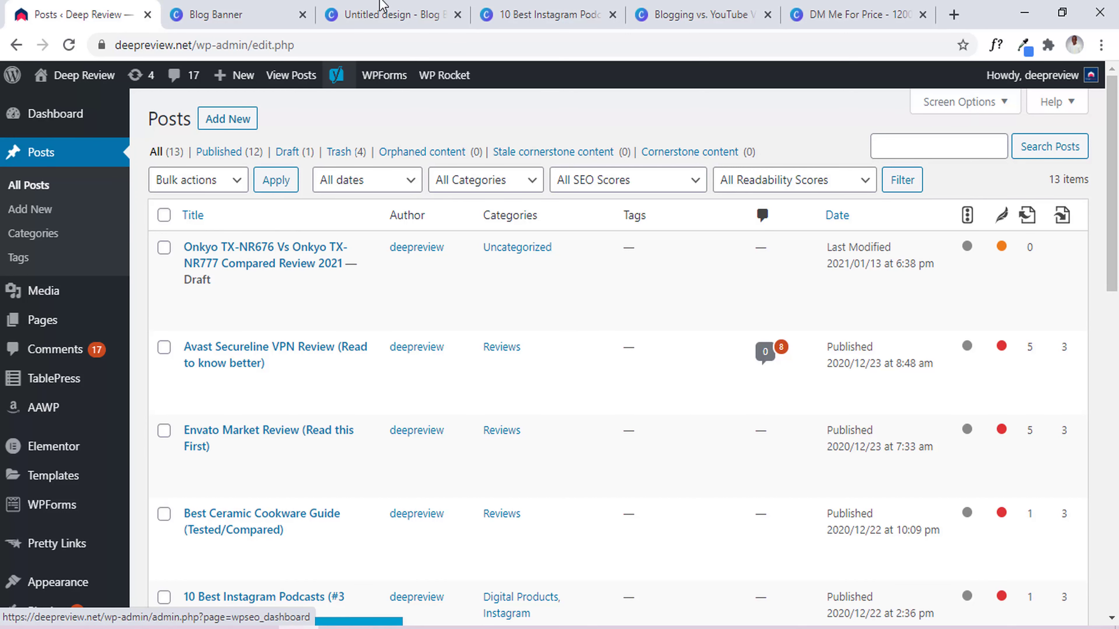
pyautogui.click(387, 15)
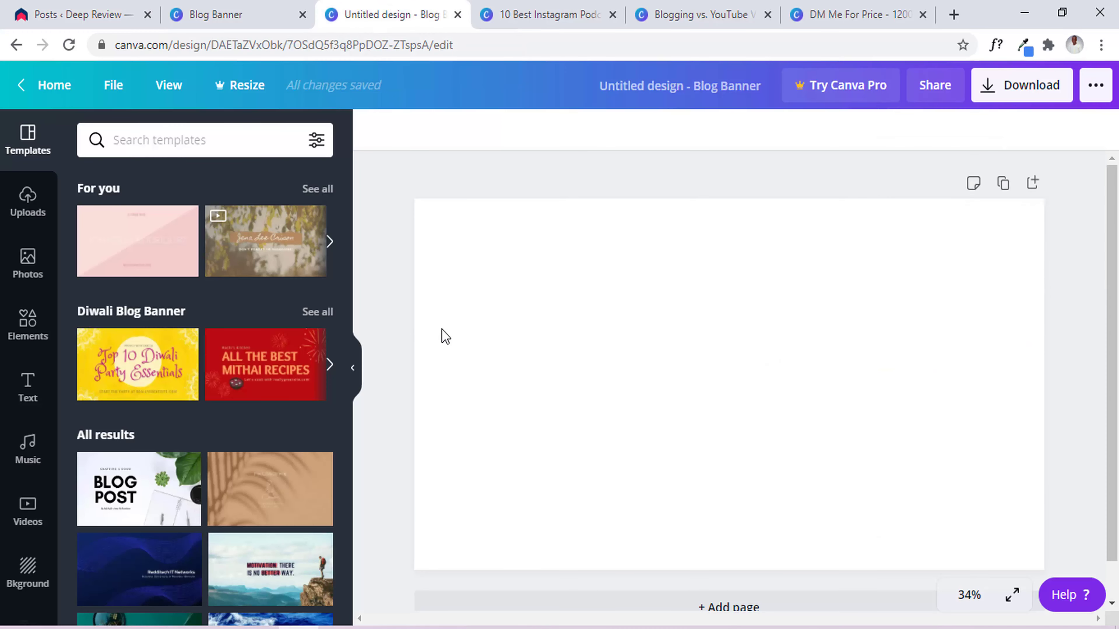
# Upload 676.jpg from Downloads > post test and place the receiver photo on the banner.
pyautogui.click(26, 260)
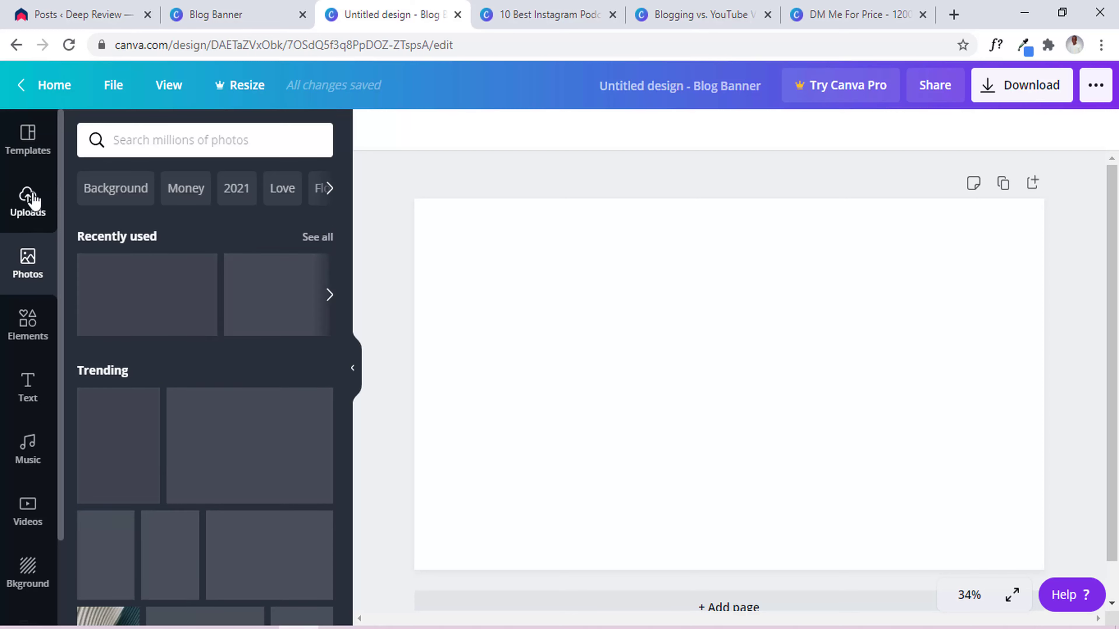
pyautogui.click(39, 223)
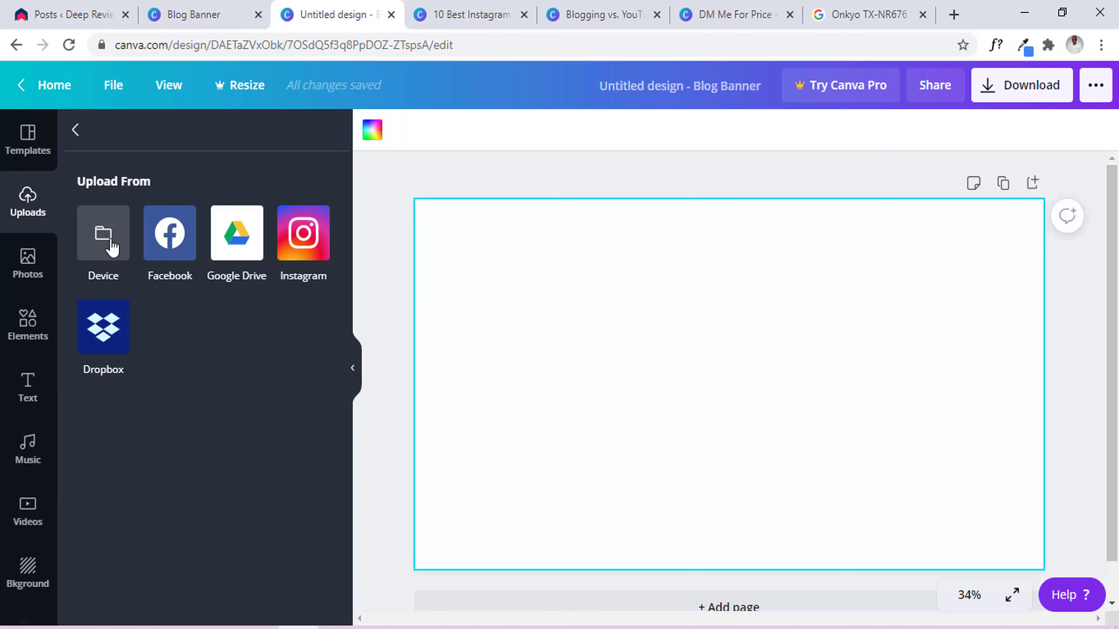
pyautogui.click(102, 236)
pyautogui.doubleClick(322, 154)
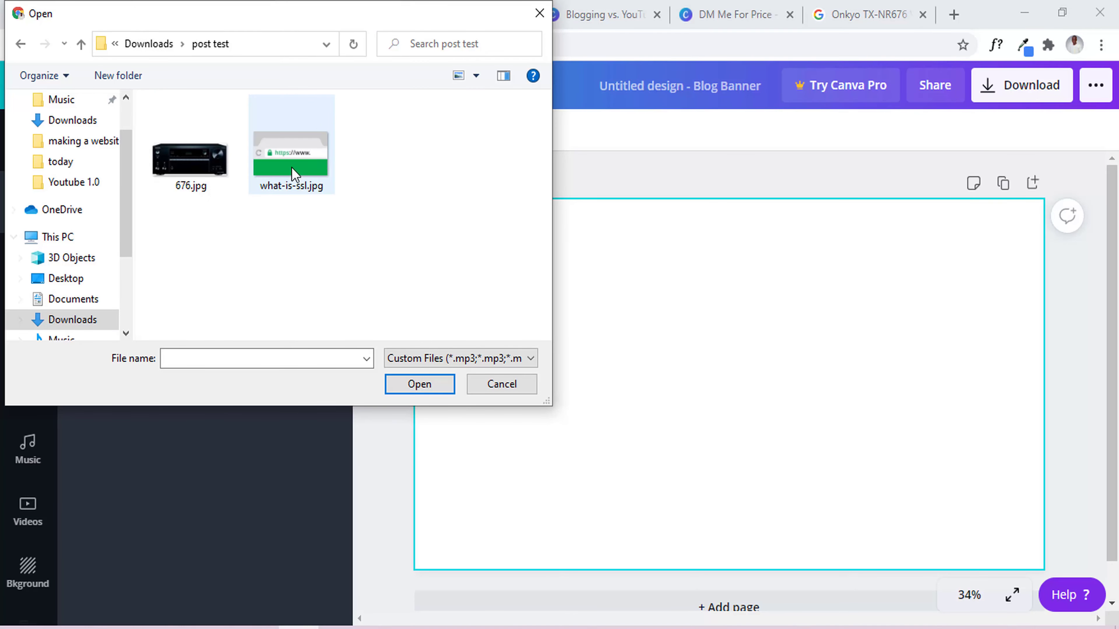
pyautogui.doubleClick(176, 164)
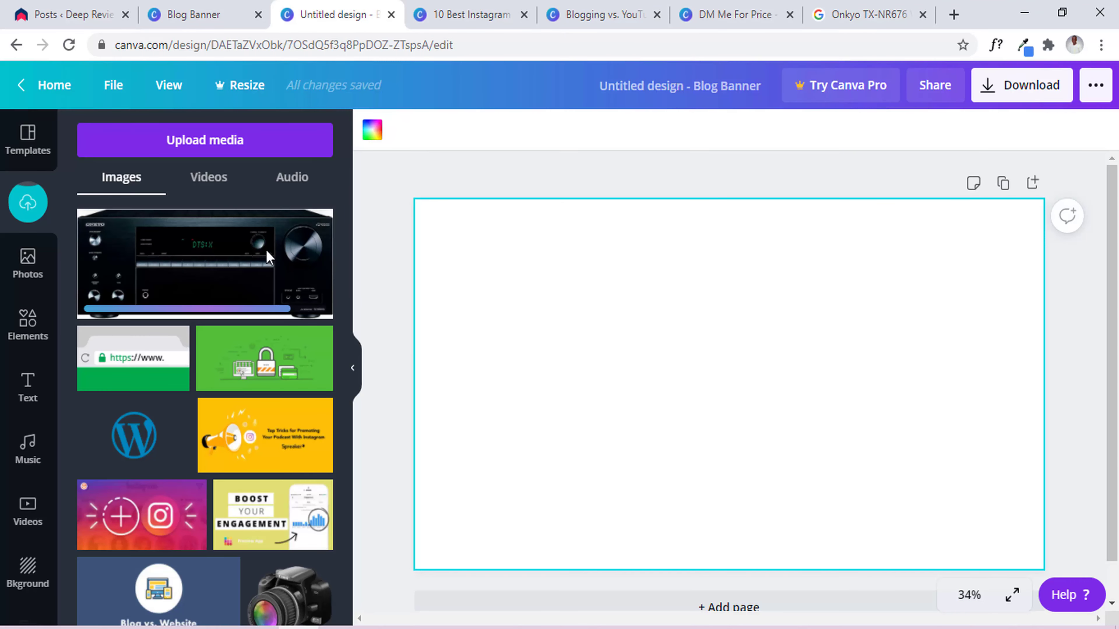
pyautogui.click(185, 253)
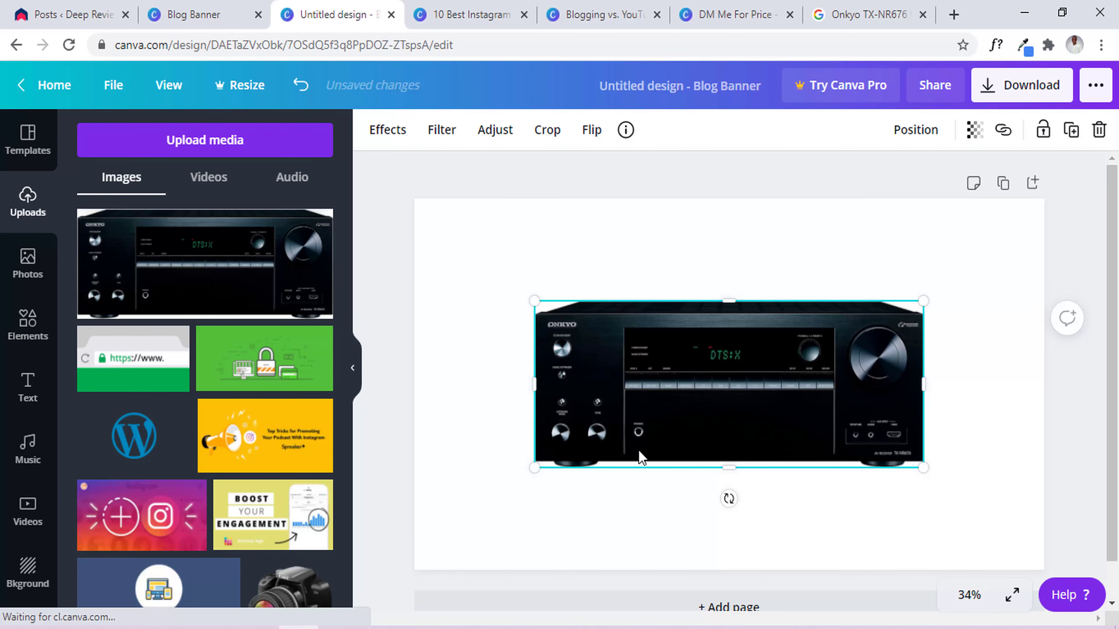
# Enlarge and reposition the receiver photo so it spans nearly the full banner width.
pyautogui.moveTo(925, 469); pyautogui.dragTo(1106, 617)
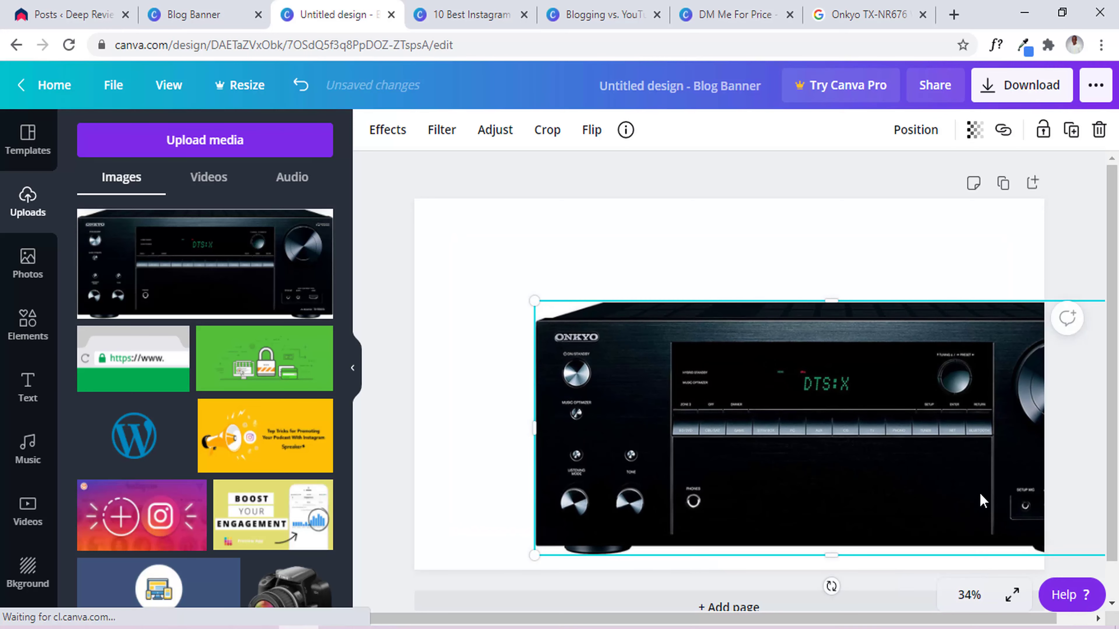
pyautogui.moveTo(980, 493); pyautogui.dragTo(859, 419)
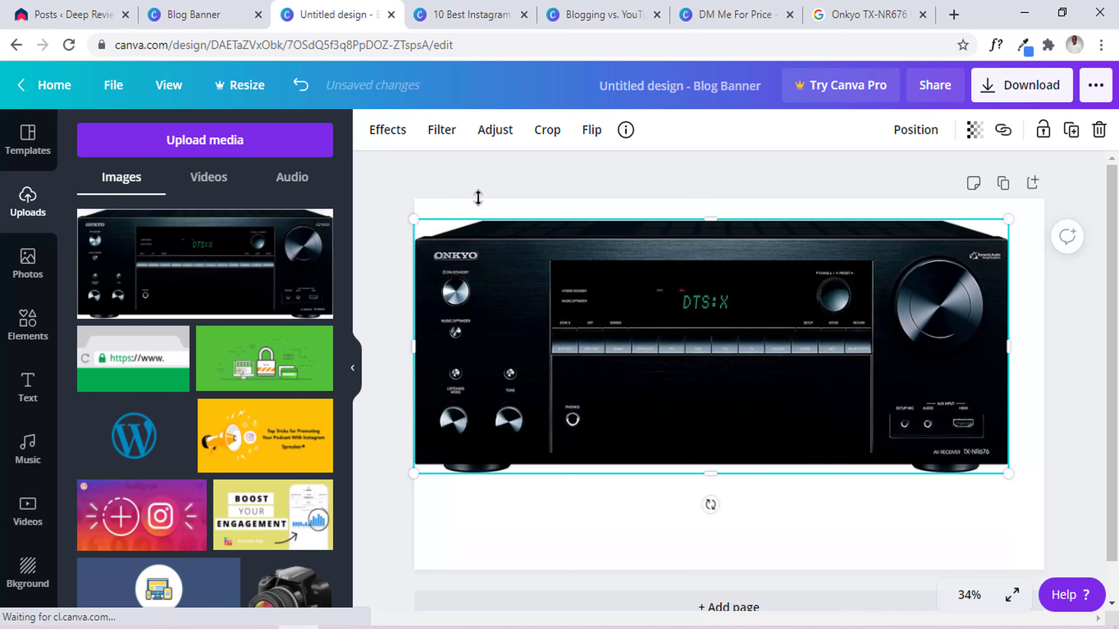
pyautogui.click(492, 175)
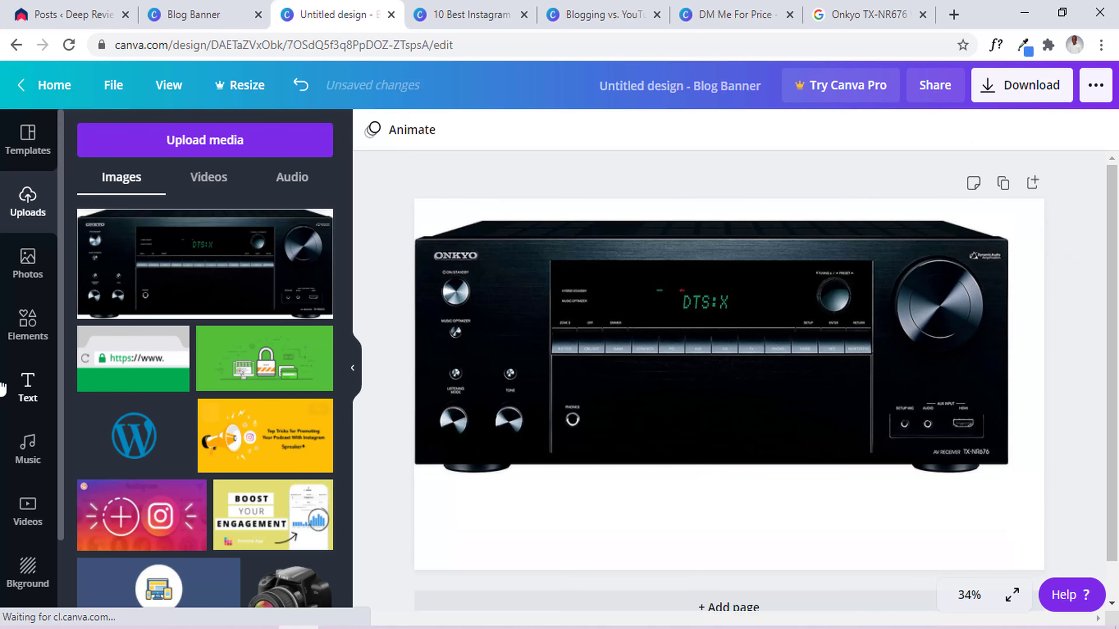
pyautogui.click(18, 337)
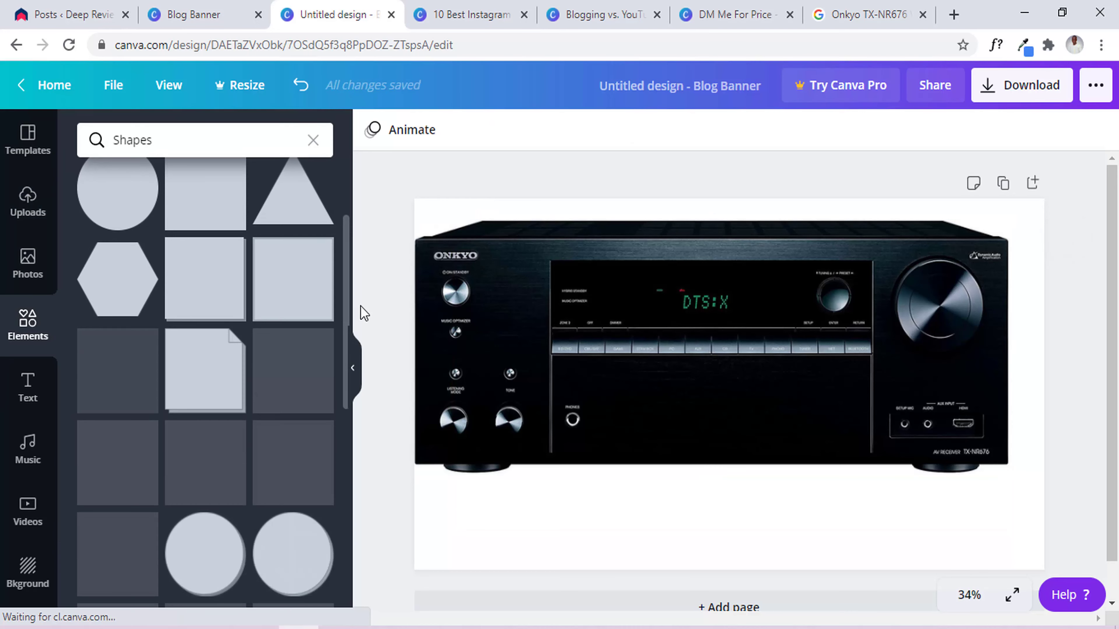
# Add a square shape and stretch it into a large diagonal band over the banner's right side.
pyautogui.moveTo(361, 308); pyautogui.dragTo(363, 277)
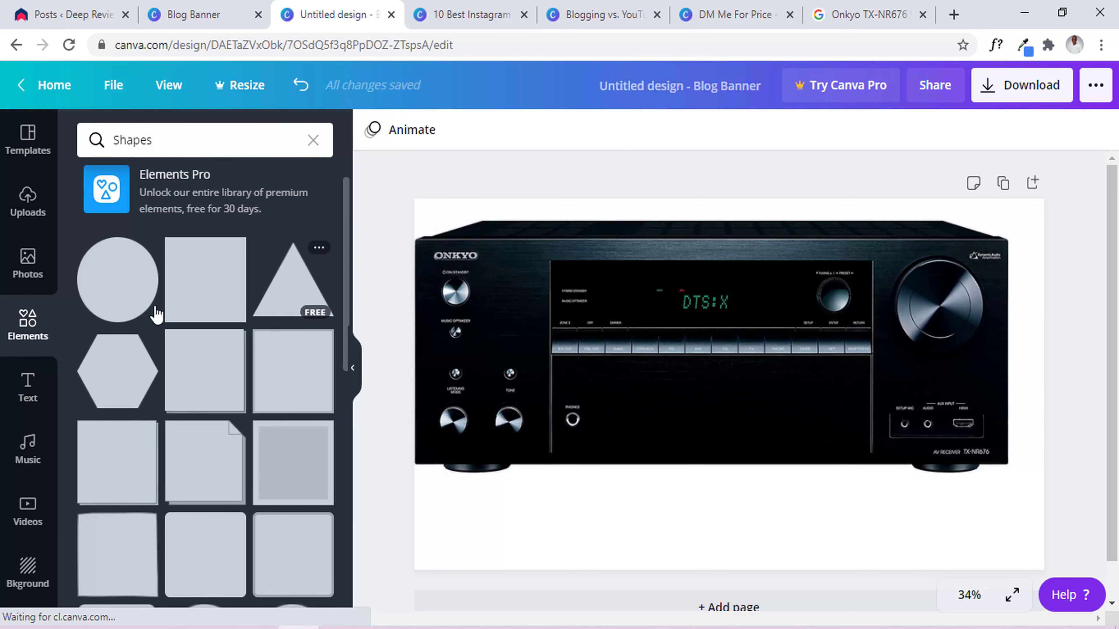
pyautogui.click(241, 290)
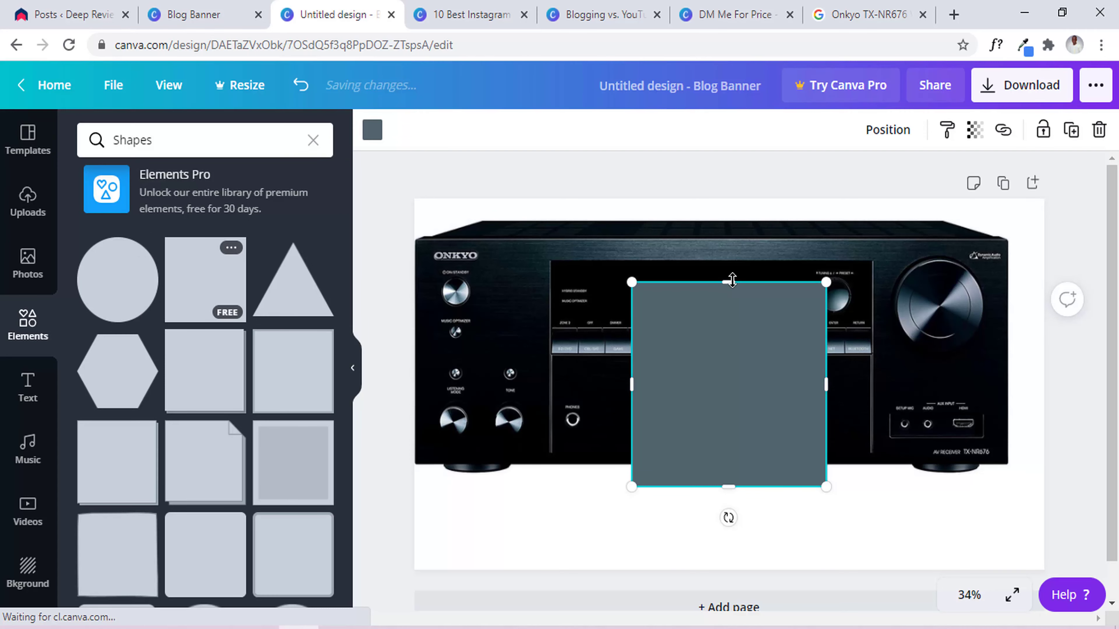
pyautogui.moveTo(731, 282); pyautogui.dragTo(795, 152)
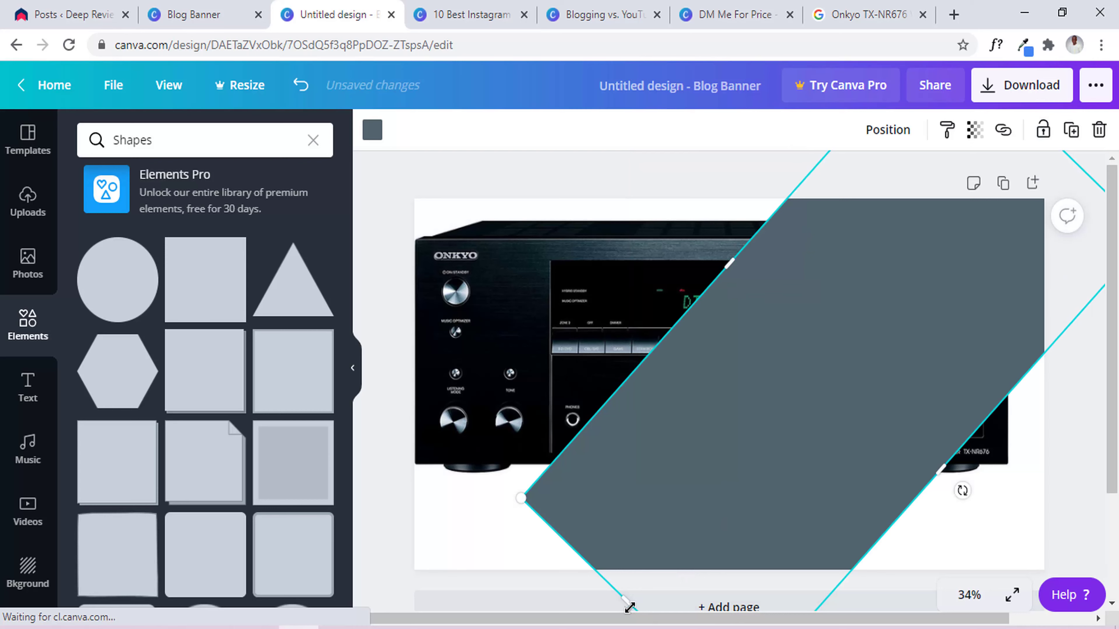
pyautogui.moveTo(563, 628); pyautogui.dragTo(518, 628)
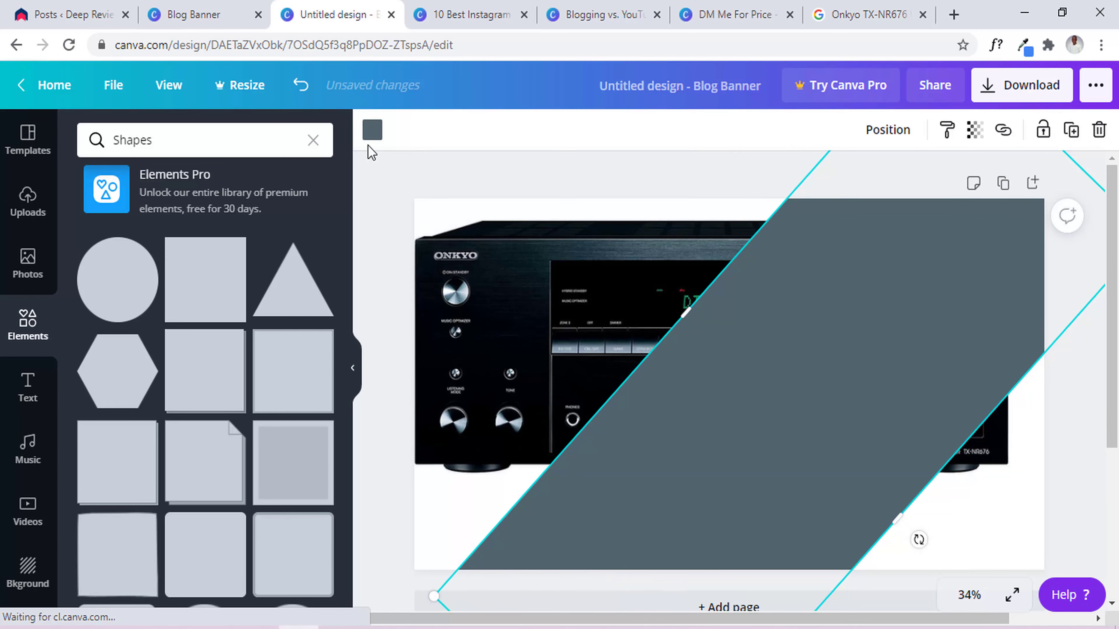
# Recolour the diagonal band solid black (#000000).
pyautogui.click(374, 133)
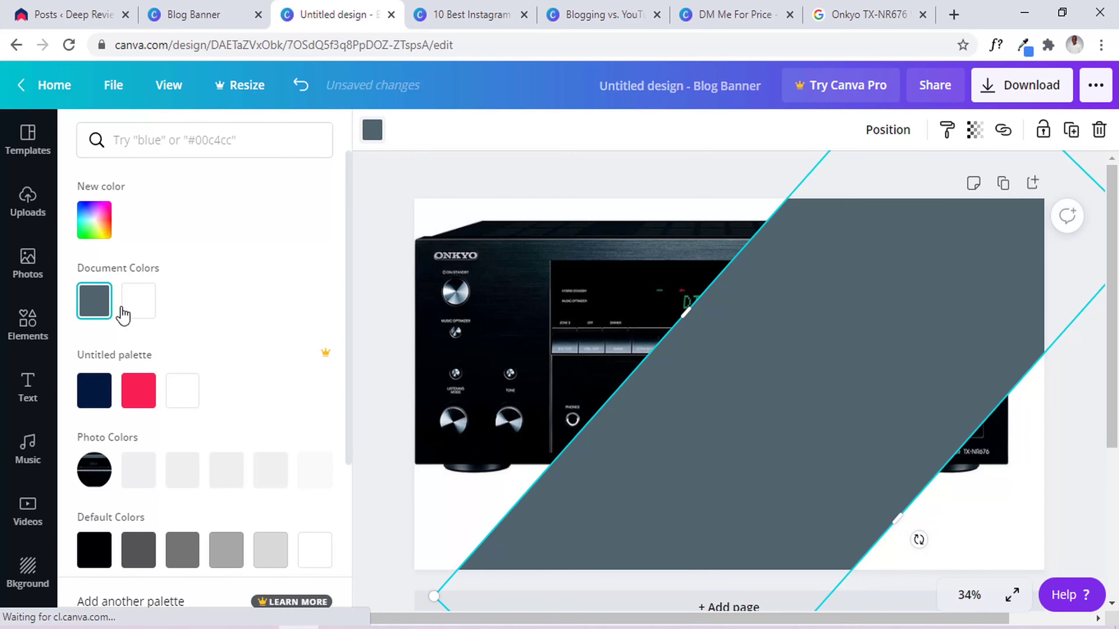
pyautogui.click(94, 220)
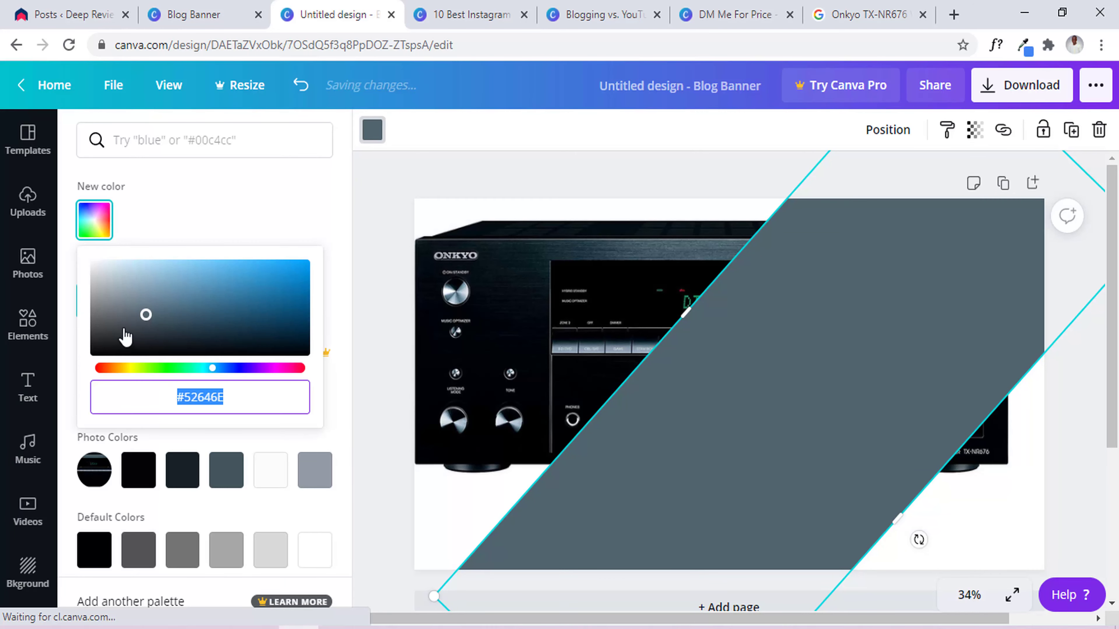
pyautogui.moveTo(125, 336); pyautogui.dragTo(44, 419)
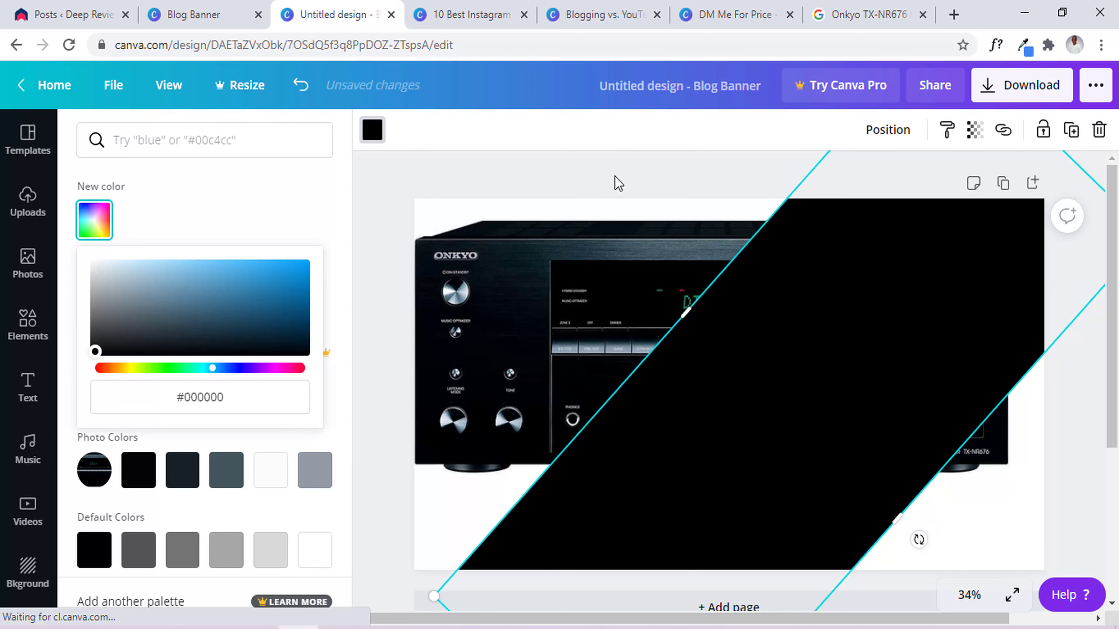
pyautogui.click(624, 161)
pyautogui.click(630, 173)
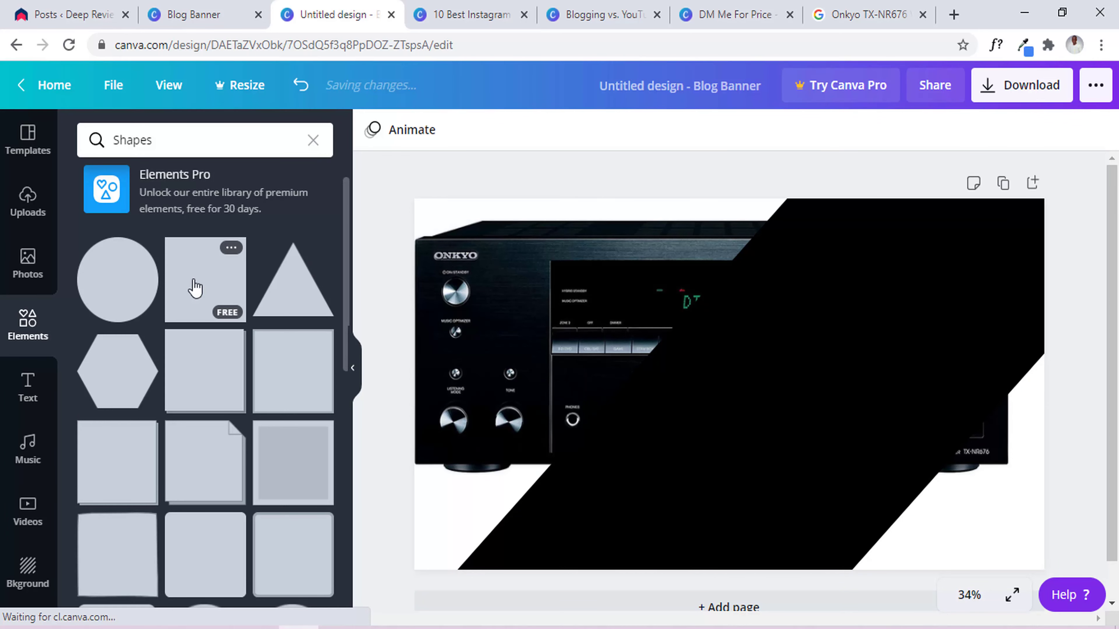
# Add a square and reshape it into a wide, slim bar about 1,615 × 334 across the black band.
pyautogui.click(195, 288)
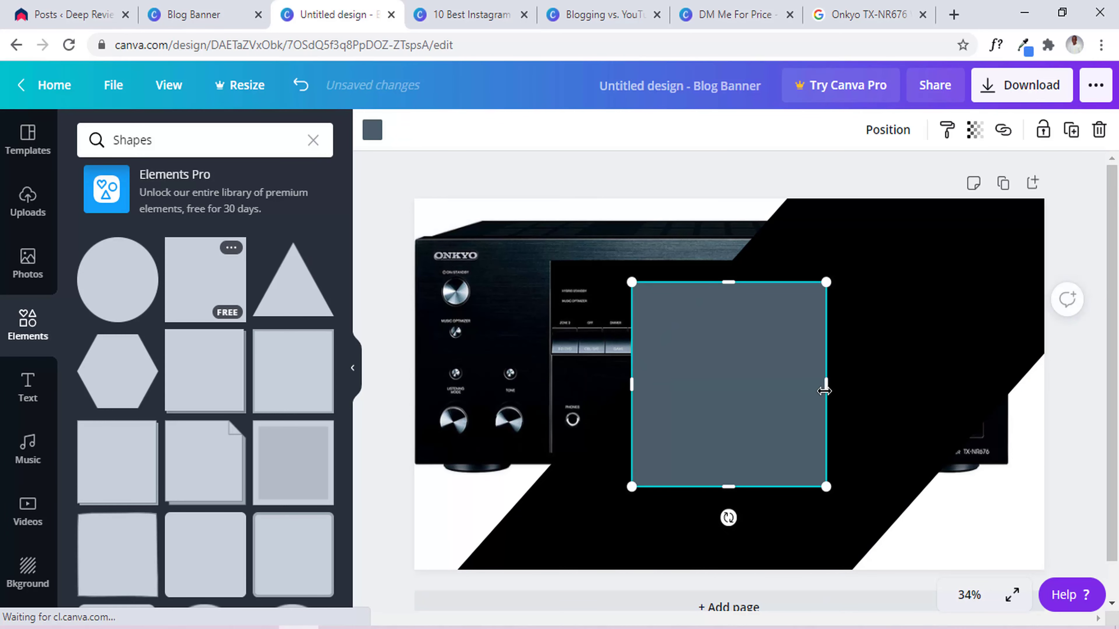
pyautogui.moveTo(824, 386); pyautogui.dragTo(1082, 346)
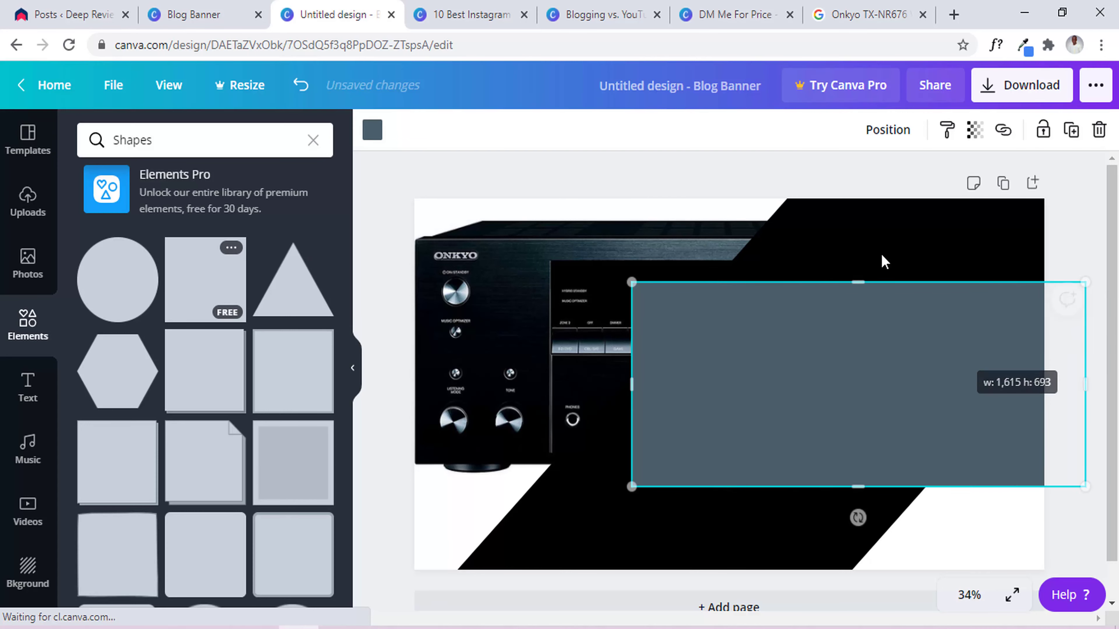
pyautogui.moveTo(860, 281); pyautogui.dragTo(868, 372)
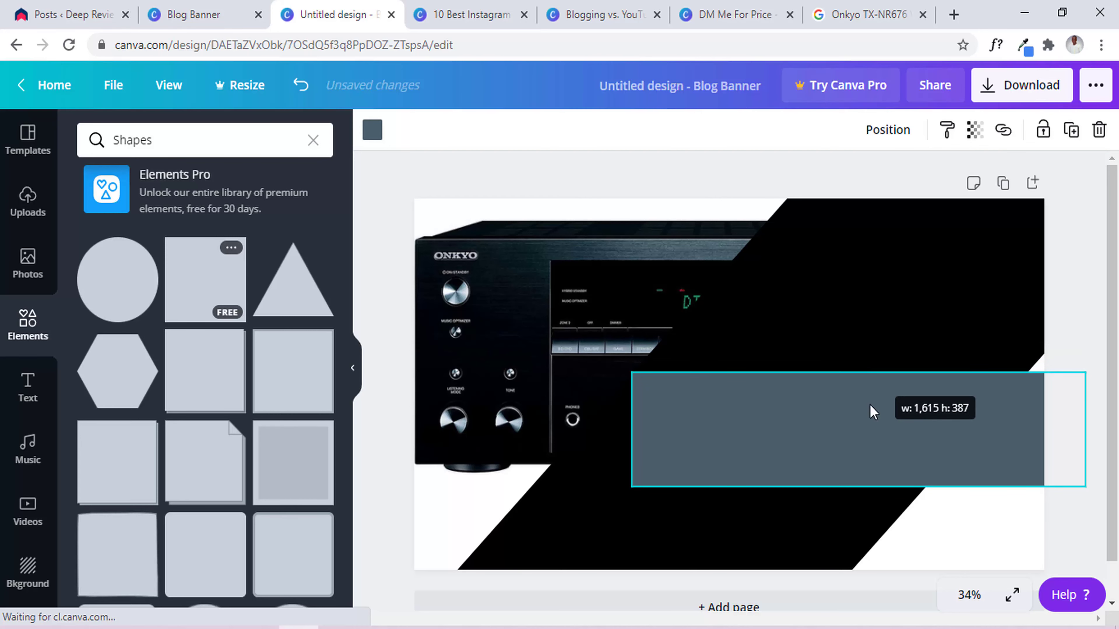
pyautogui.moveTo(873, 412); pyautogui.dragTo(902, 398)
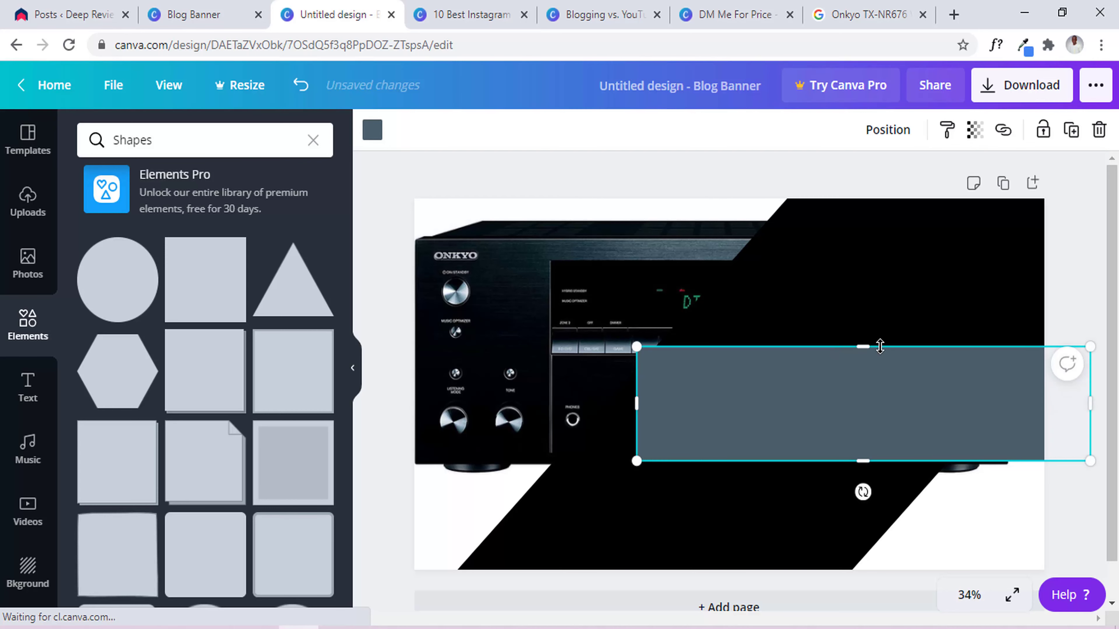
pyautogui.moveTo(871, 357); pyautogui.dragTo(873, 365)
pyautogui.click(679, 184)
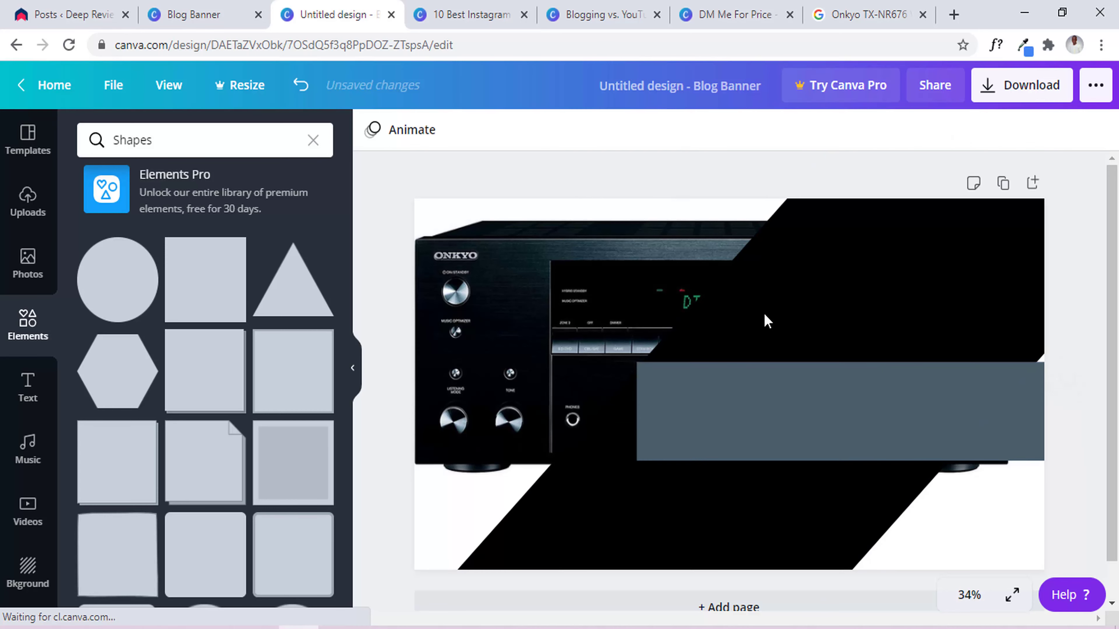
pyautogui.click(852, 265)
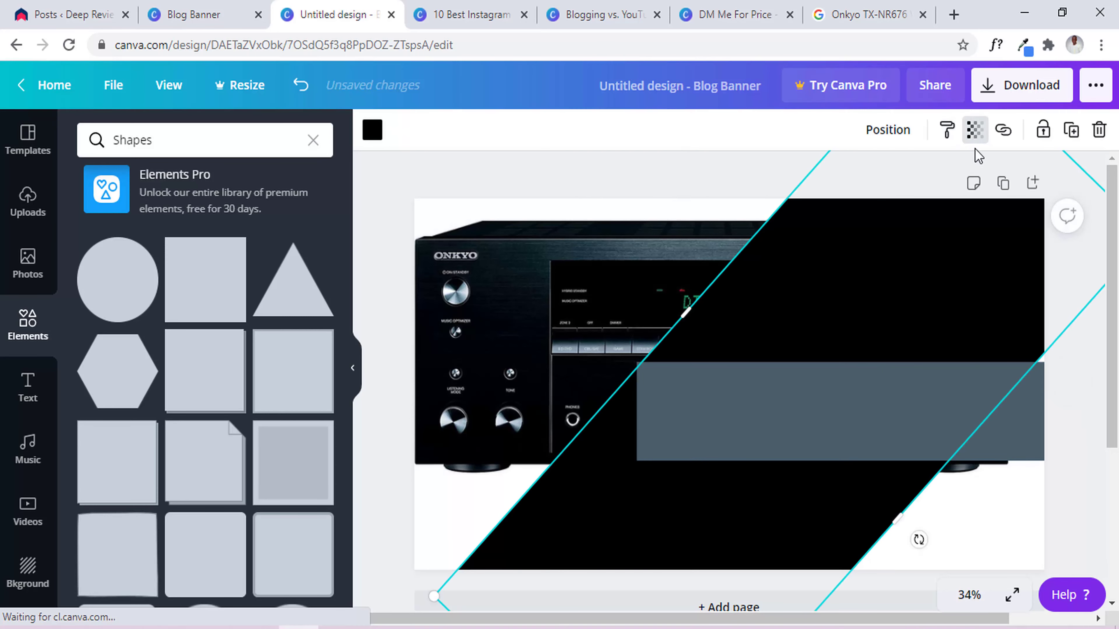
# Set the black band's transparency to 85 so the receiver photo shows through.
pyautogui.click(975, 135)
pyautogui.click(908, 177)
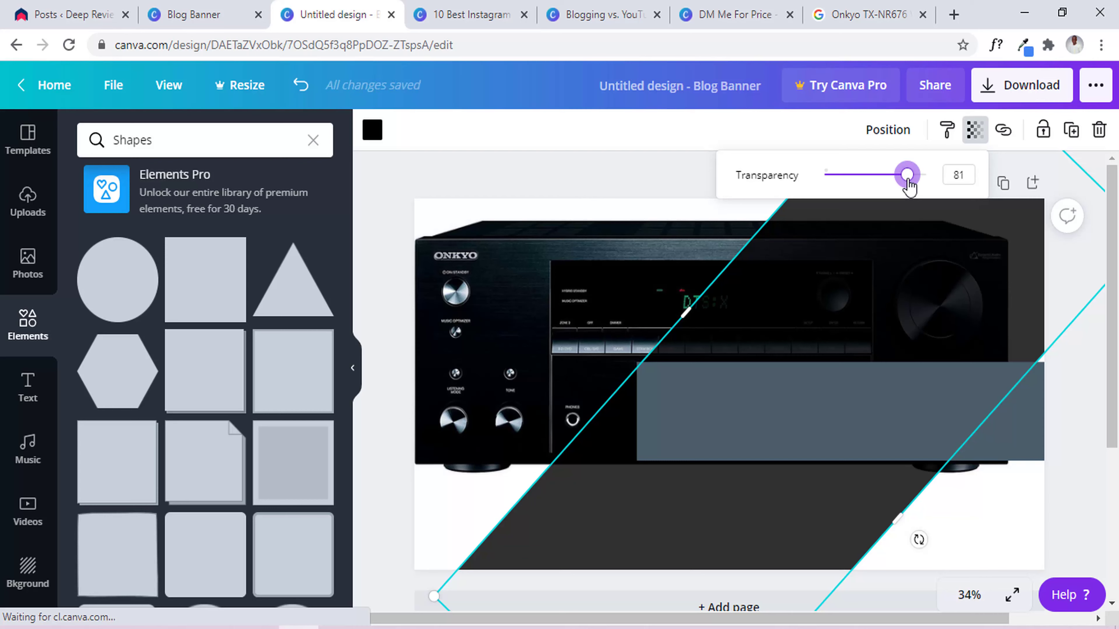
pyautogui.moveTo(909, 181); pyautogui.dragTo(911, 176)
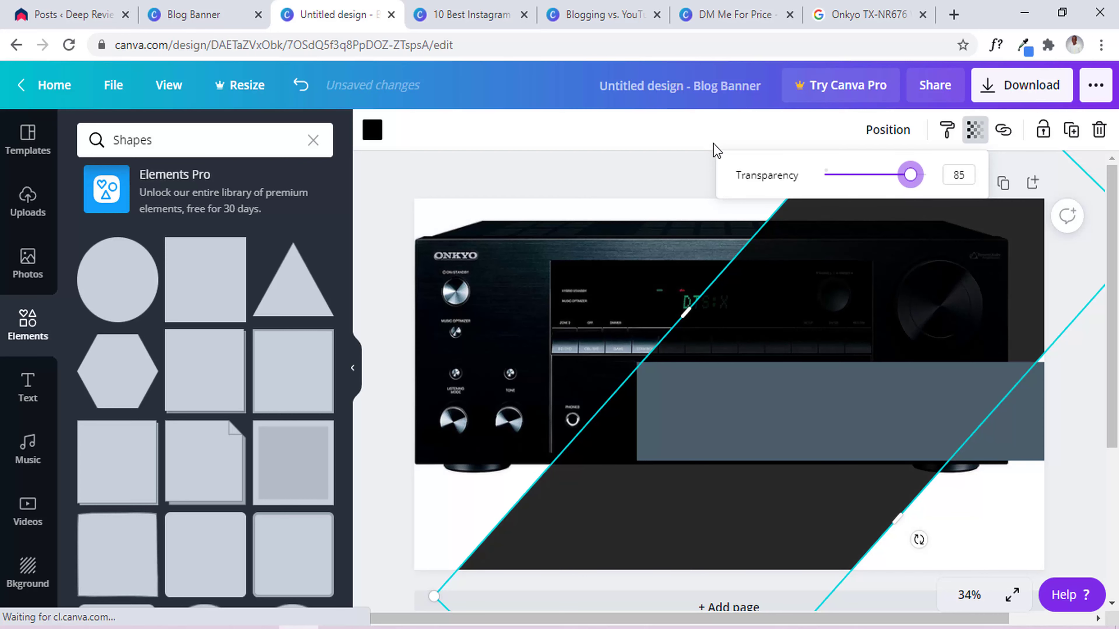
pyautogui.click(717, 154)
pyautogui.click(787, 405)
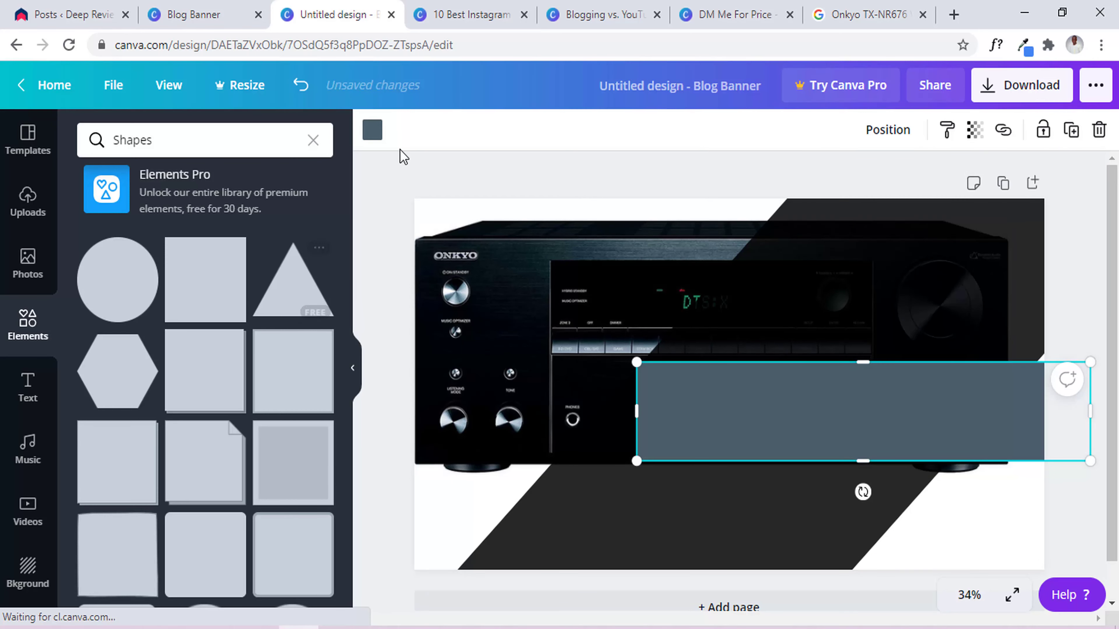
pyautogui.click(373, 132)
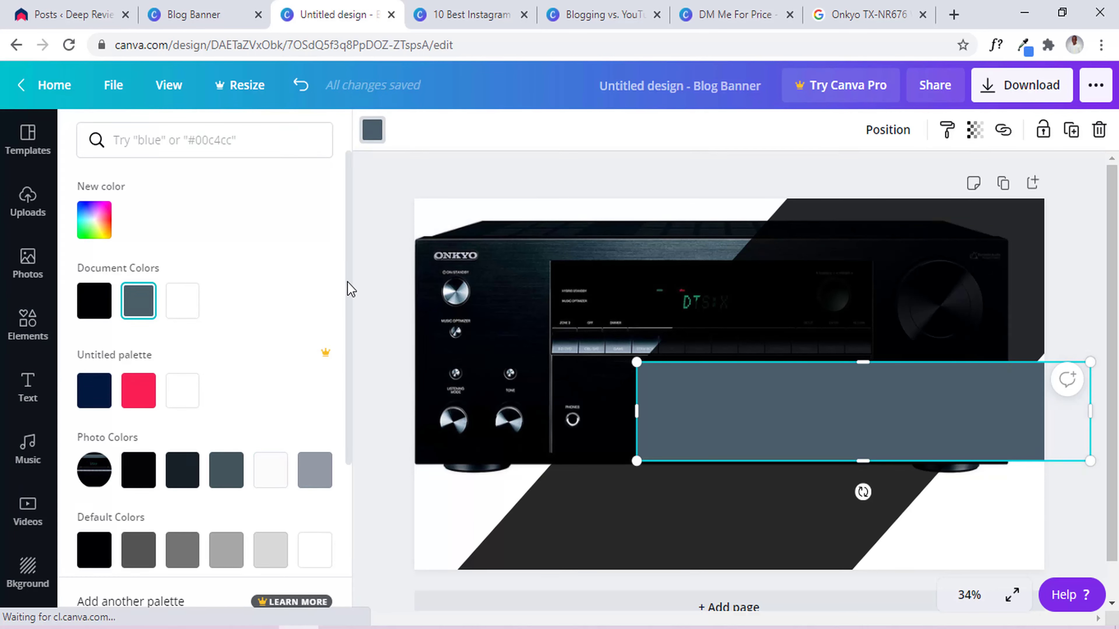
# Try grey and slate, then recolour the wide bar bright red from the palette.
pyautogui.click(321, 469)
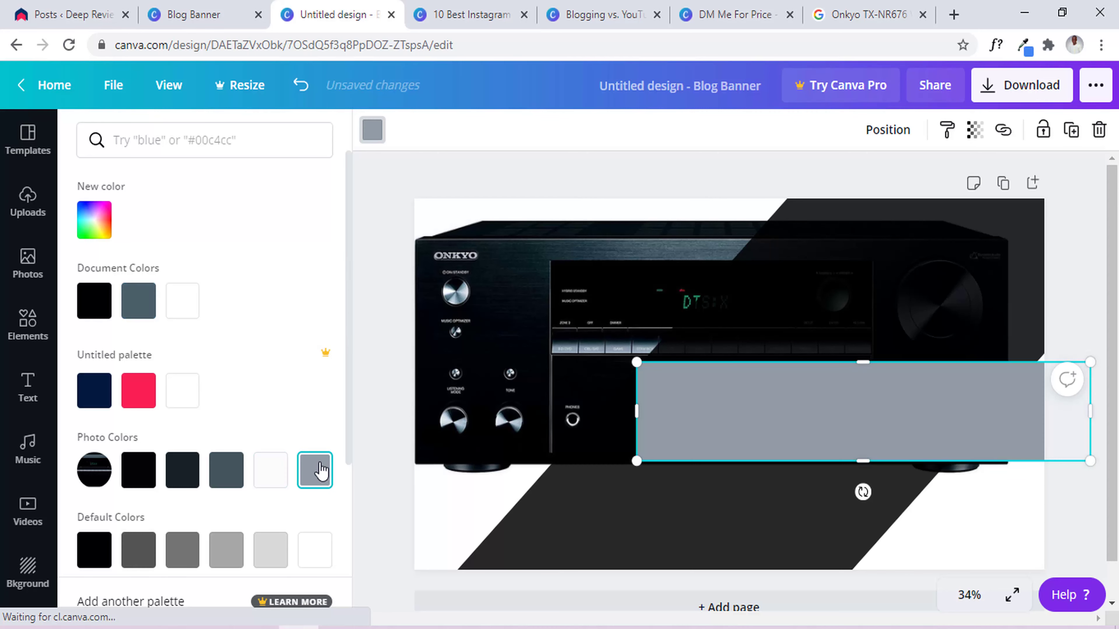
pyautogui.click(222, 472)
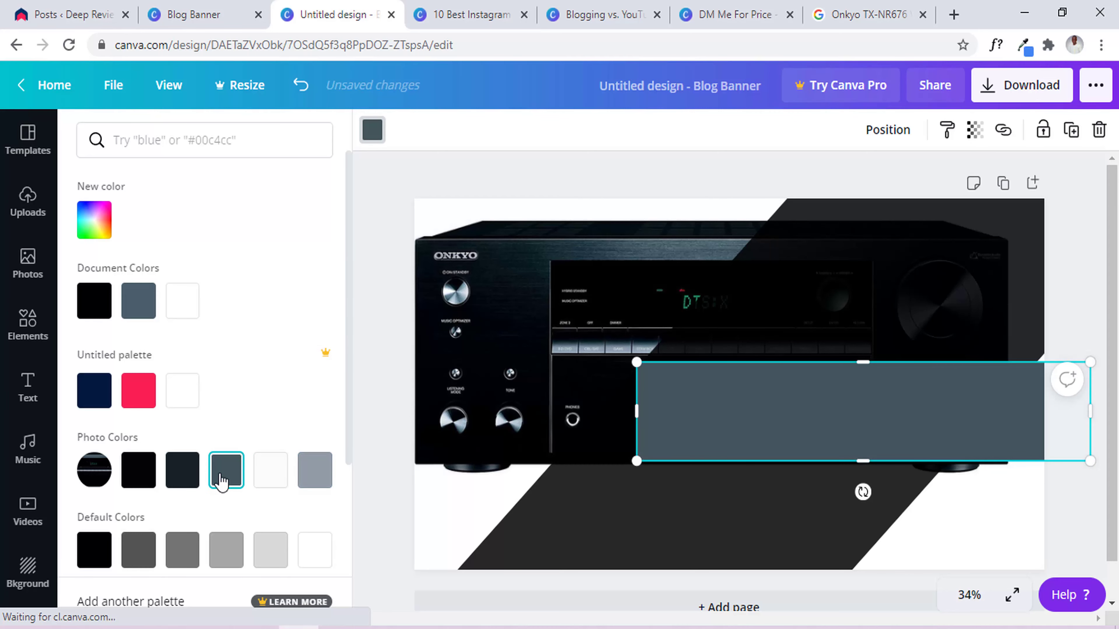
pyautogui.click(138, 390)
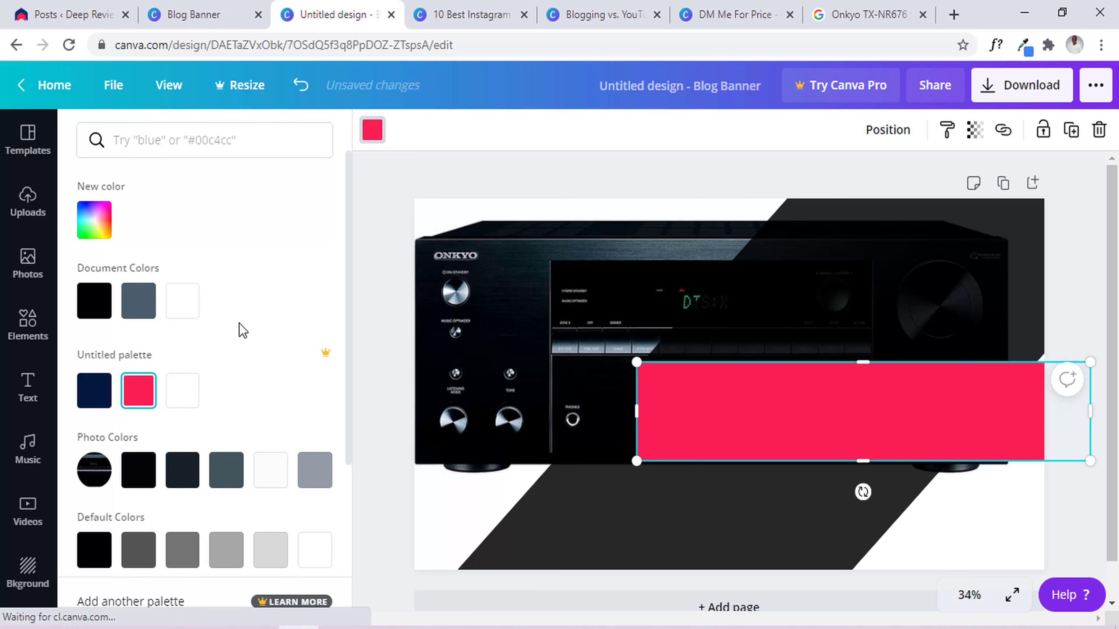
pyautogui.click(522, 151)
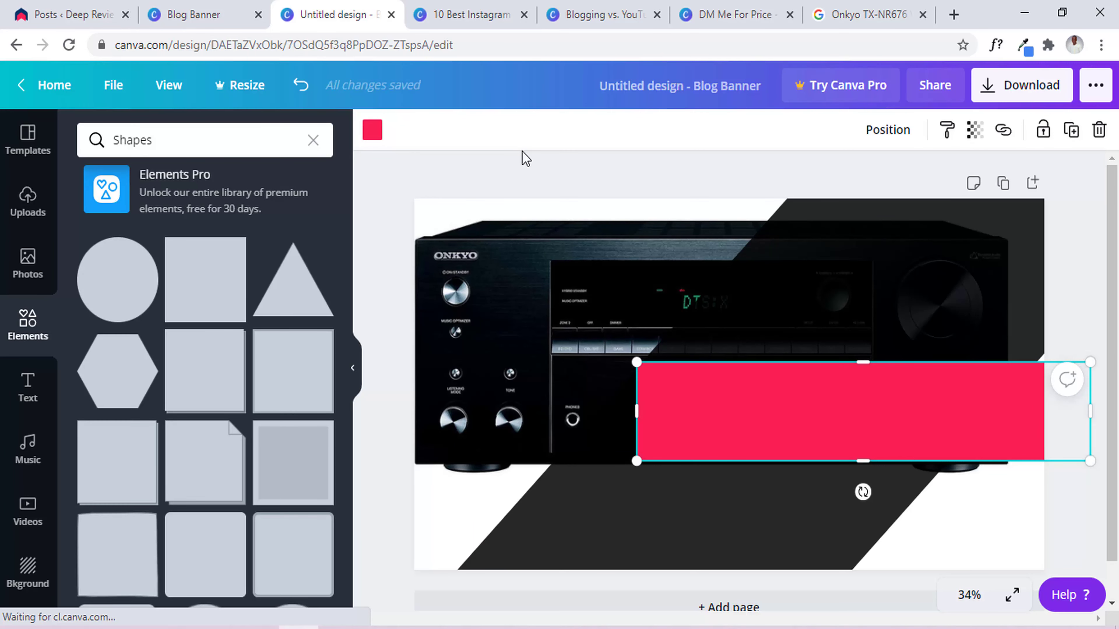
pyautogui.click(521, 174)
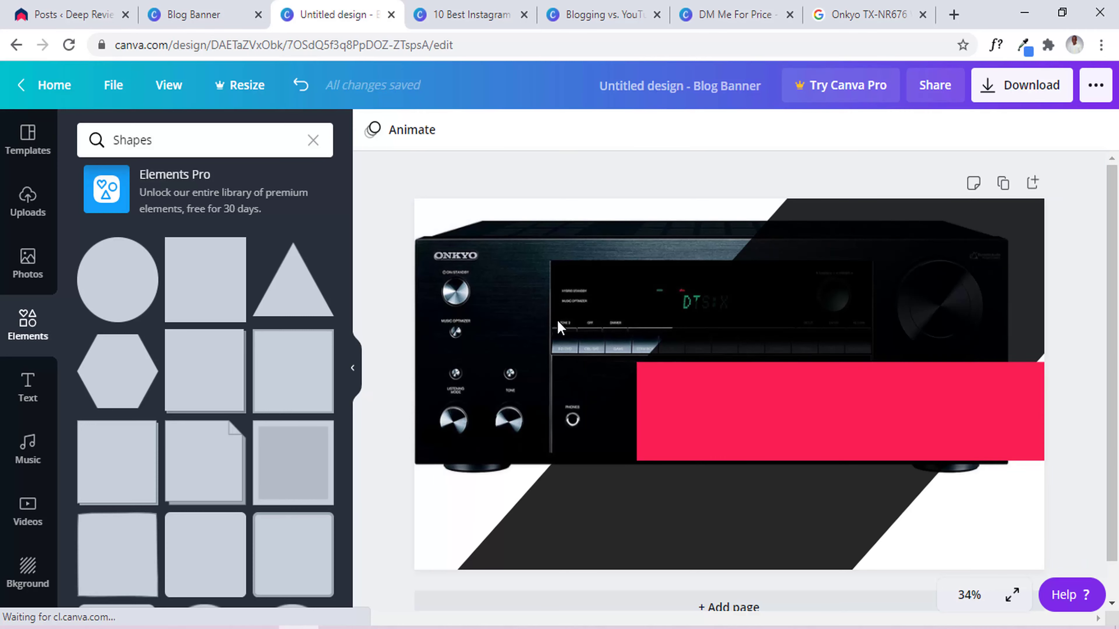
# Add an 'Add a heading' text box, select its text, and highlight 'Onkyo TX' in the Google search.
pyautogui.click(25, 395)
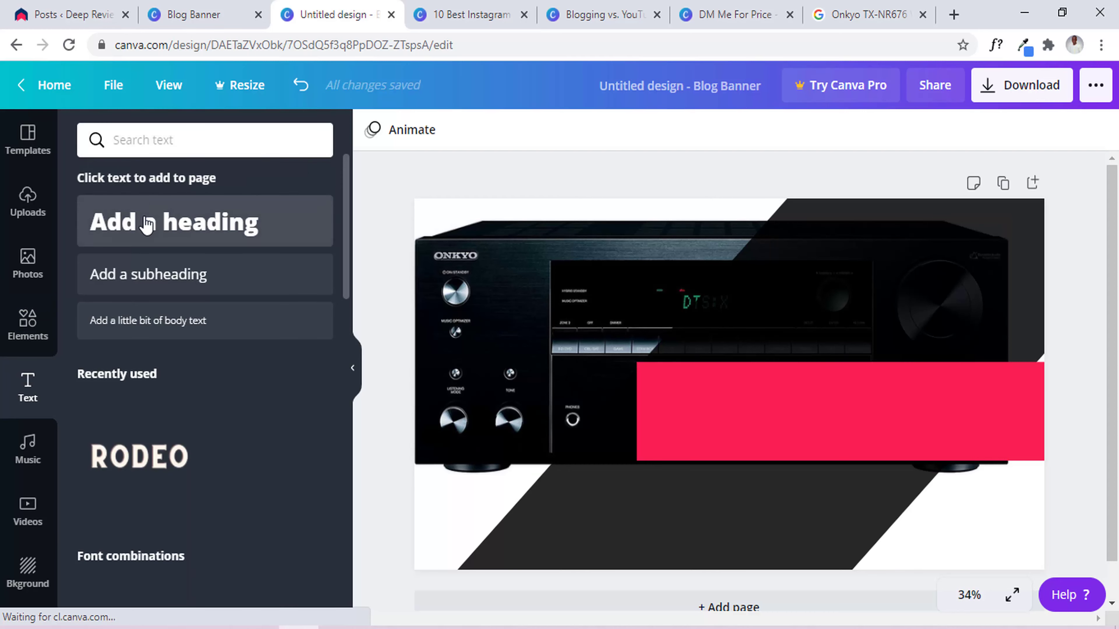
pyautogui.click(147, 225)
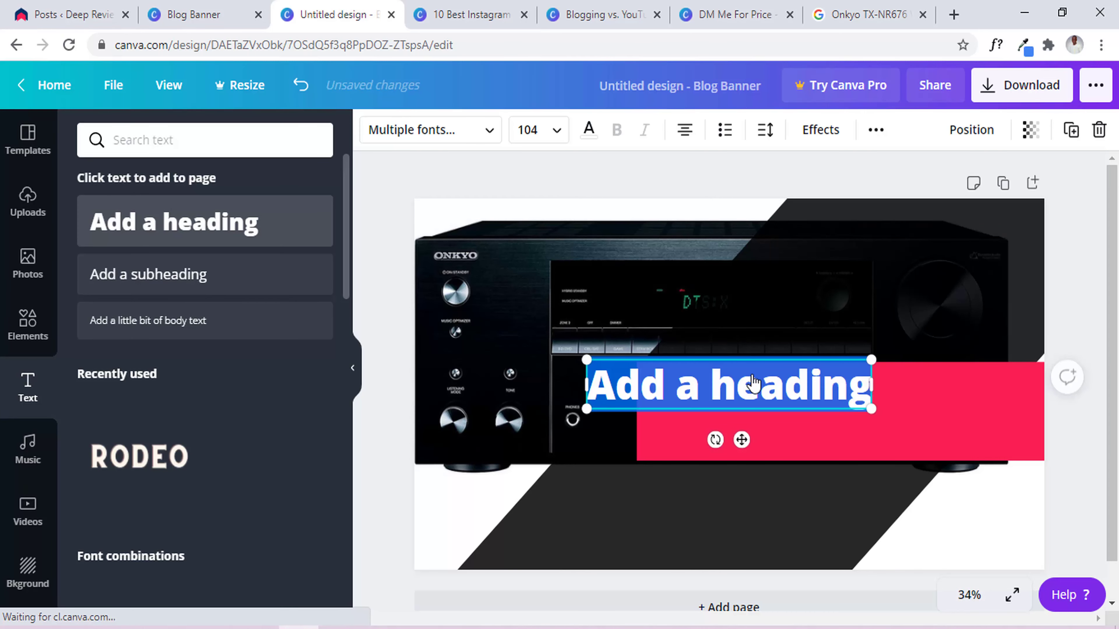
pyautogui.doubleClick(759, 384)
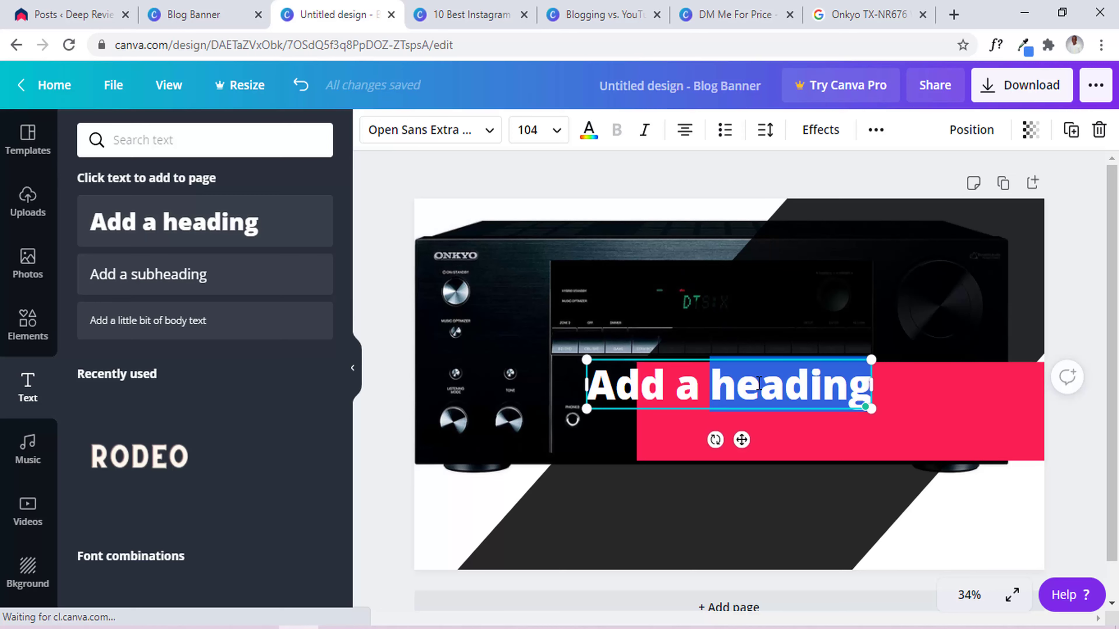
pyautogui.hotkey('ctrl', 'a')
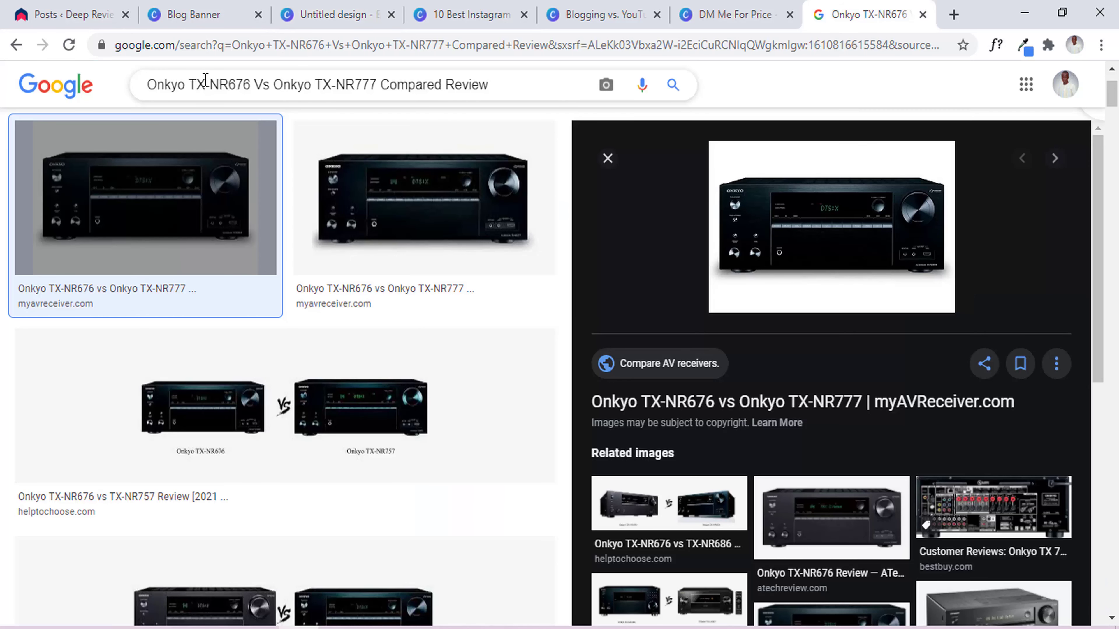
pyautogui.moveTo(205, 80); pyautogui.dragTo(122, 90)
pyautogui.hotkey('ctrl', 'c')
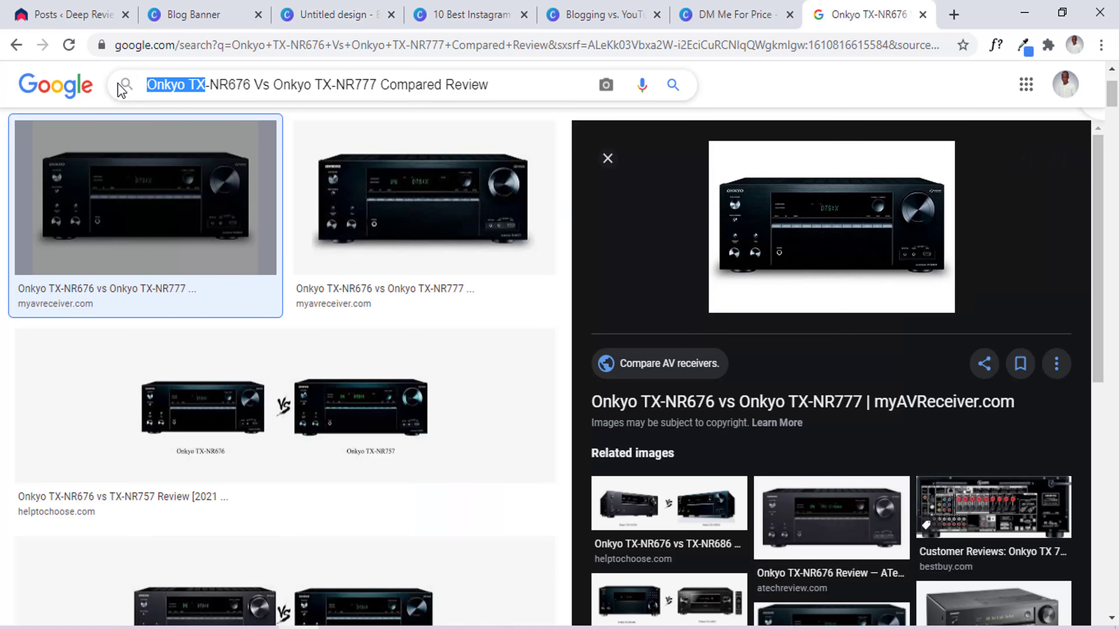
# Paste 'Onkyo TX' as the heading text and centre it on the red bar.
pyautogui.click(401, 7)
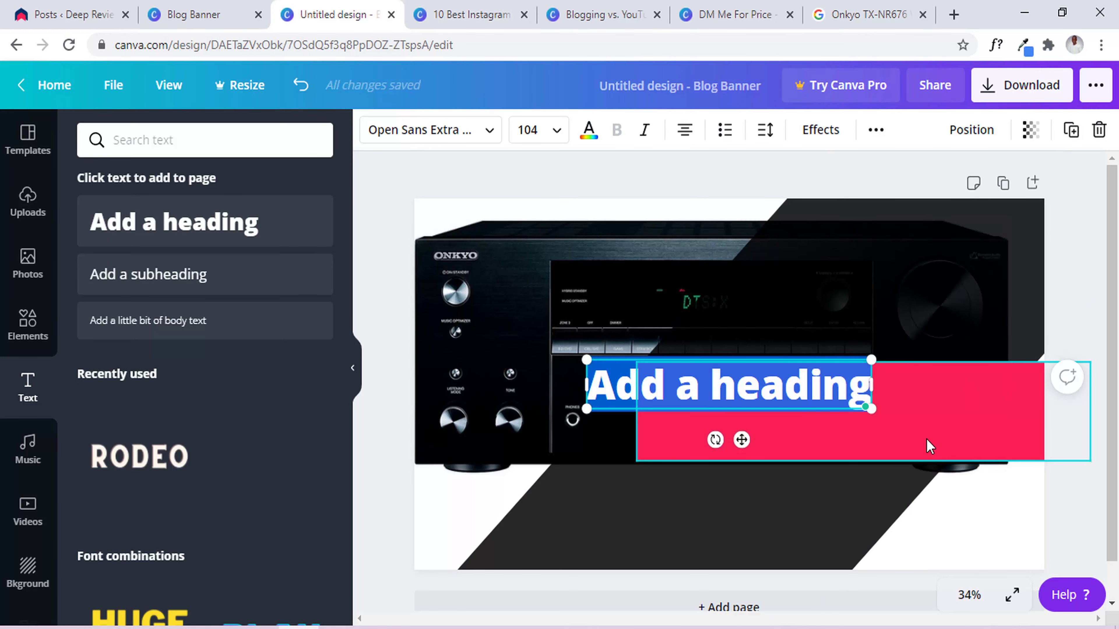
pyautogui.hotkey('ctrl', 'v')
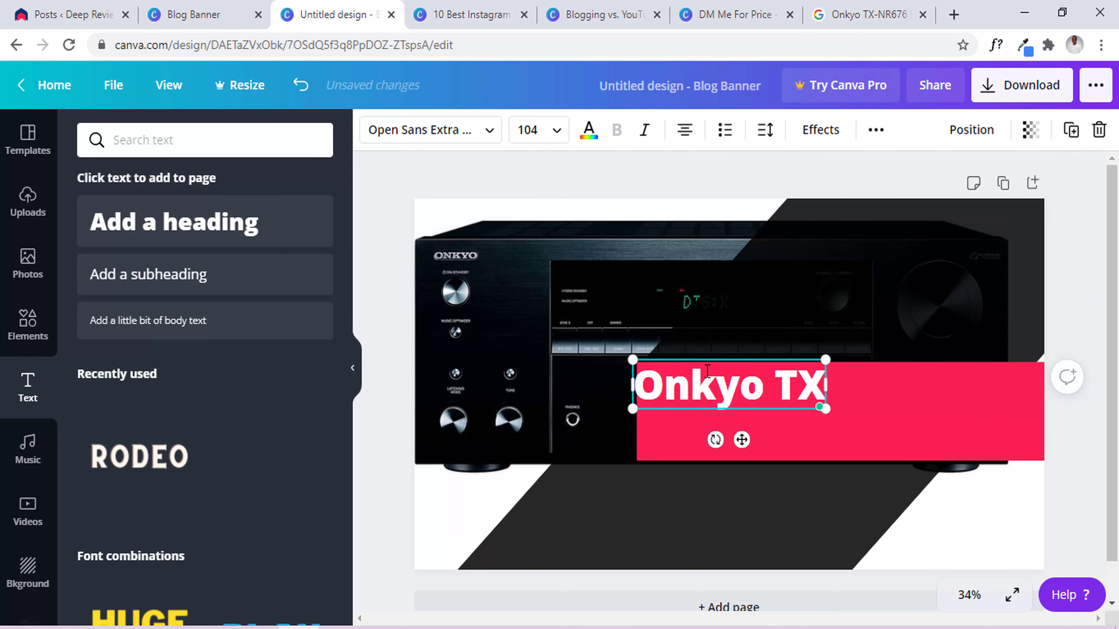
pyautogui.moveTo(707, 360); pyautogui.dragTo(810, 378)
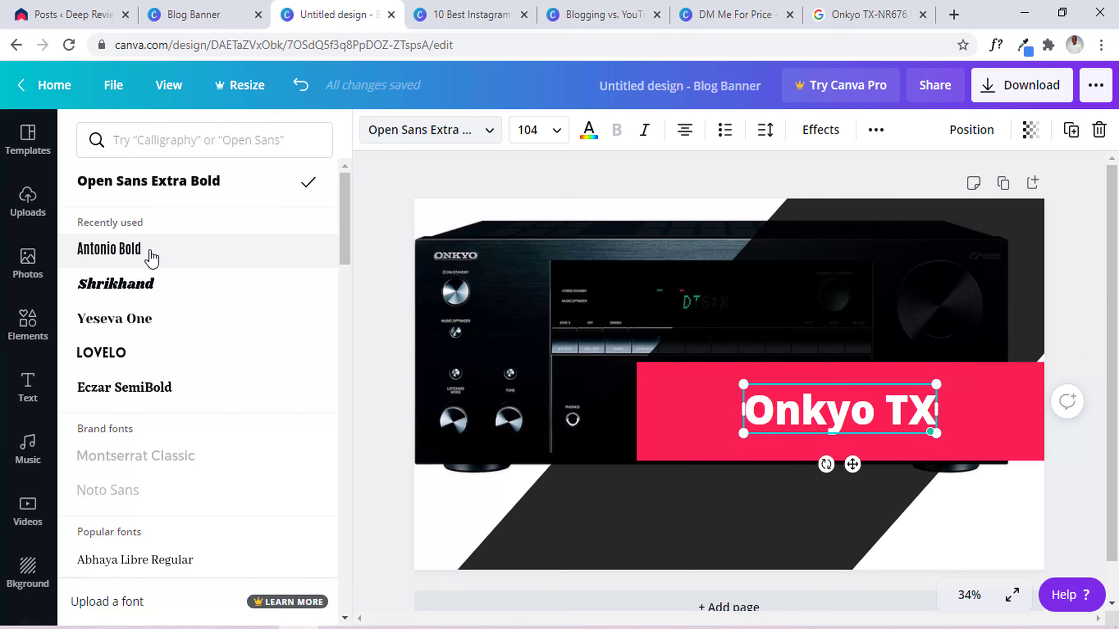
# Set the 'Onkyo TX' heading in Antonio Bold, bold, at font size 144.
pyautogui.click(152, 258)
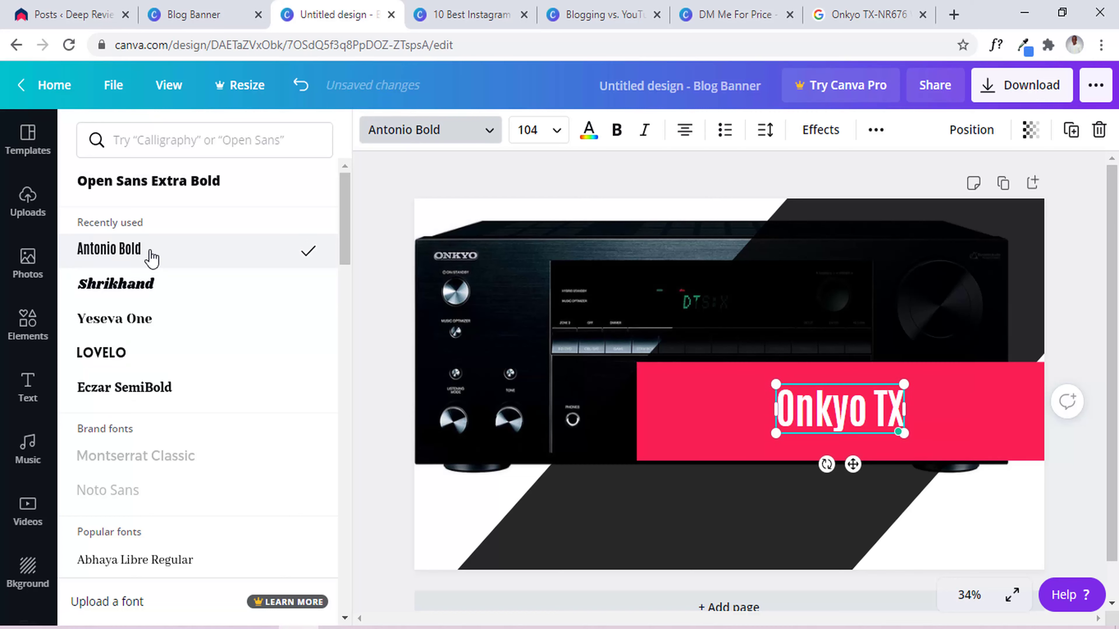
pyautogui.click(619, 131)
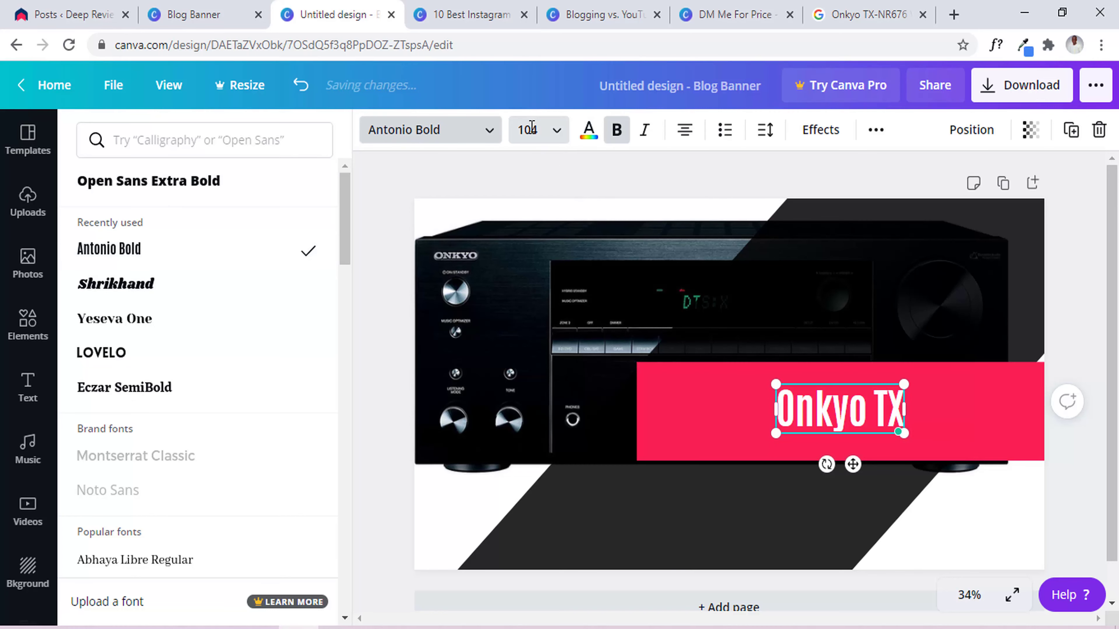
pyautogui.click(558, 141)
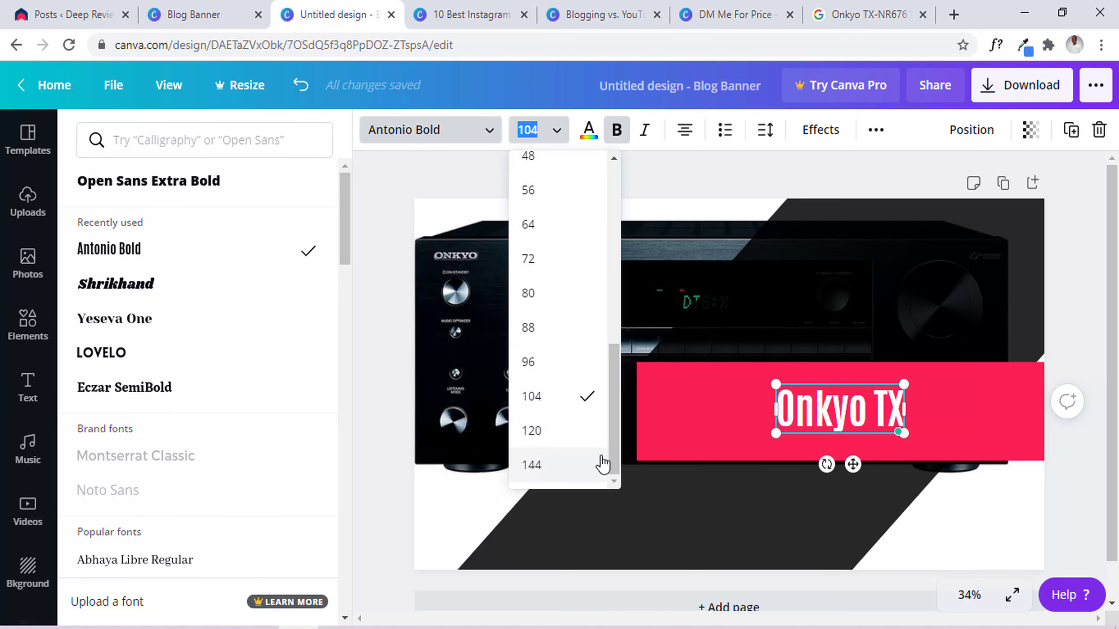
pyautogui.click(532, 465)
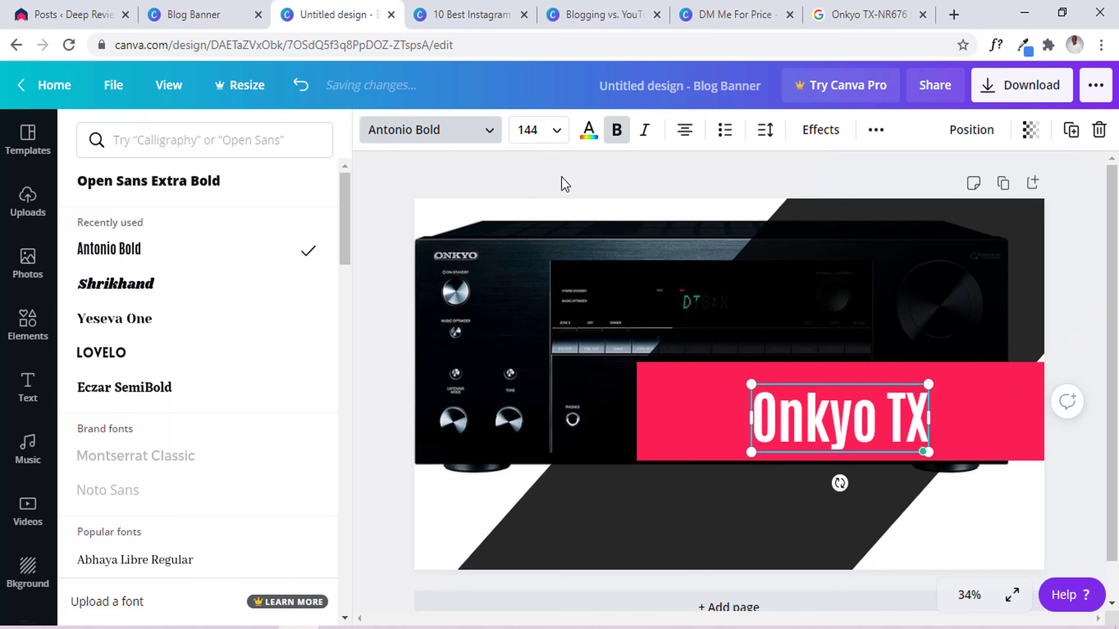
pyautogui.click(830, 417)
pyautogui.click(617, 130)
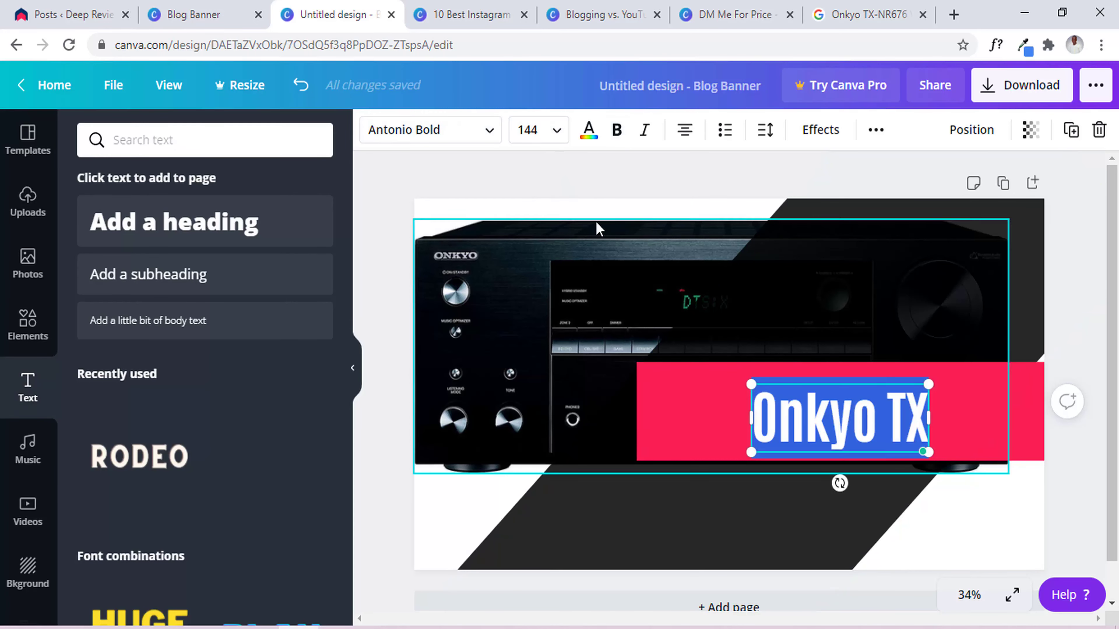
pyautogui.click(557, 137)
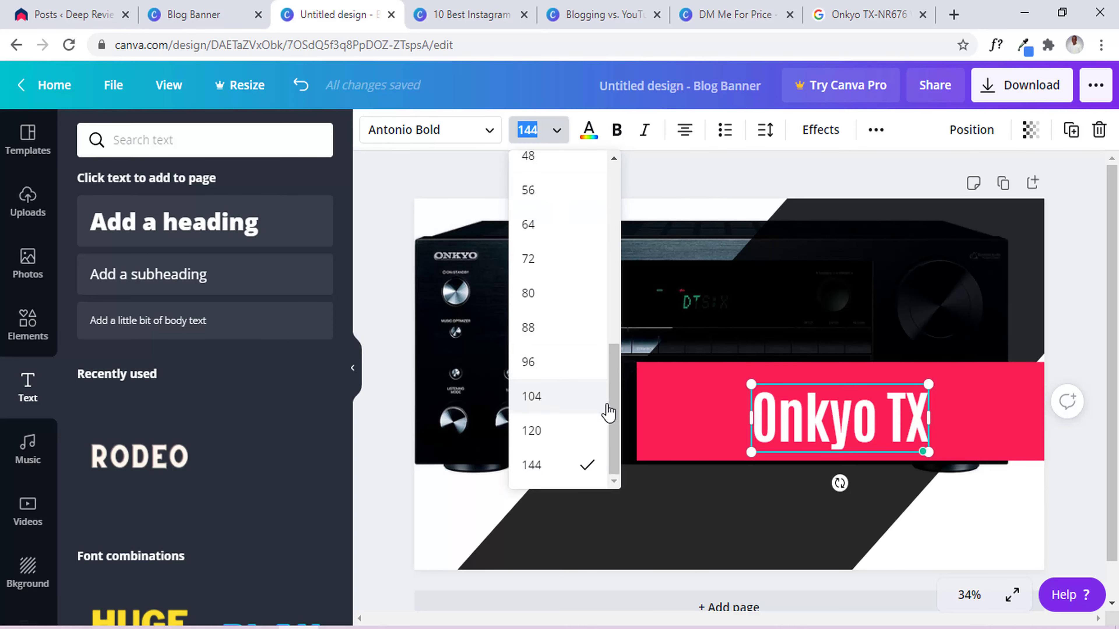
pyautogui.click(551, 468)
pyautogui.click(631, 165)
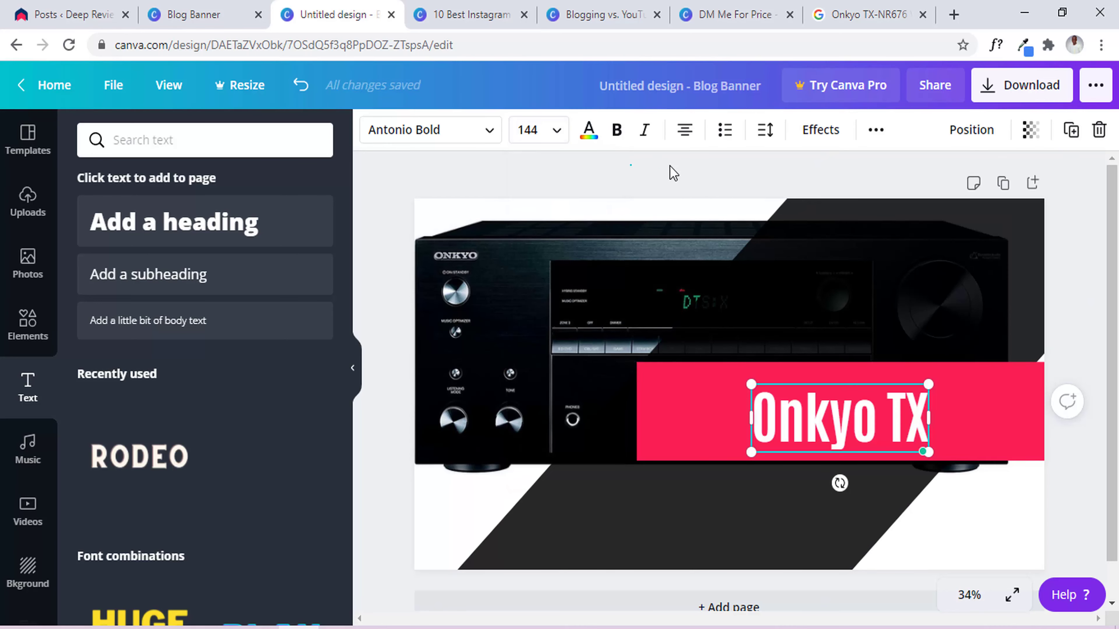
# Append ' Review' so the heading reads 'Onkyo TX Review', centred in the pink bar.
pyautogui.click(872, 419)
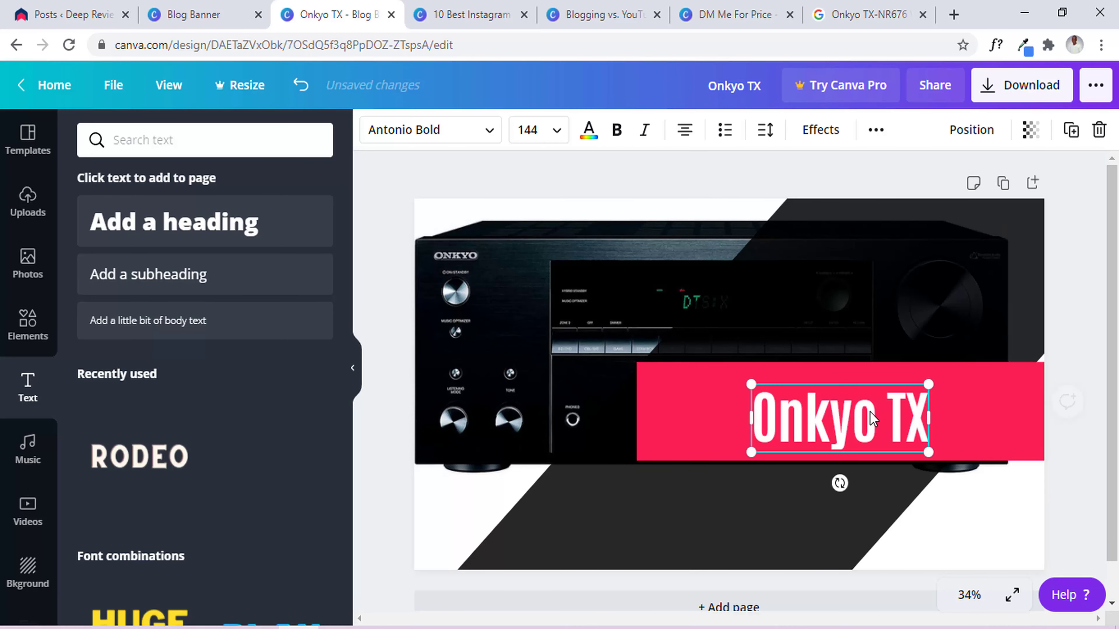
pyautogui.click(911, 407)
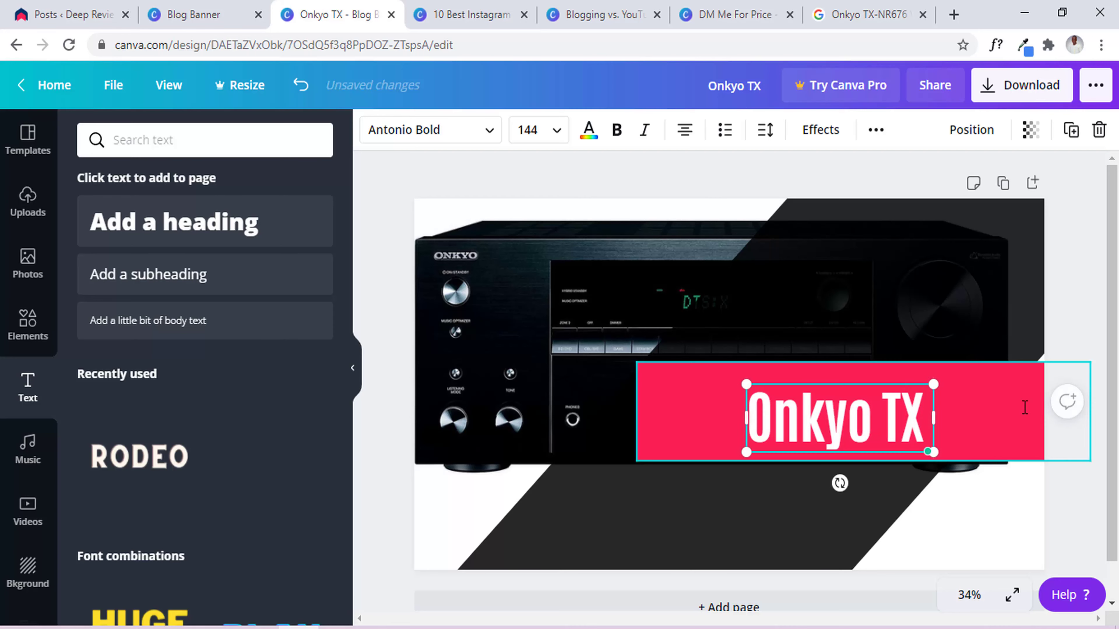
pyautogui.write('Review')
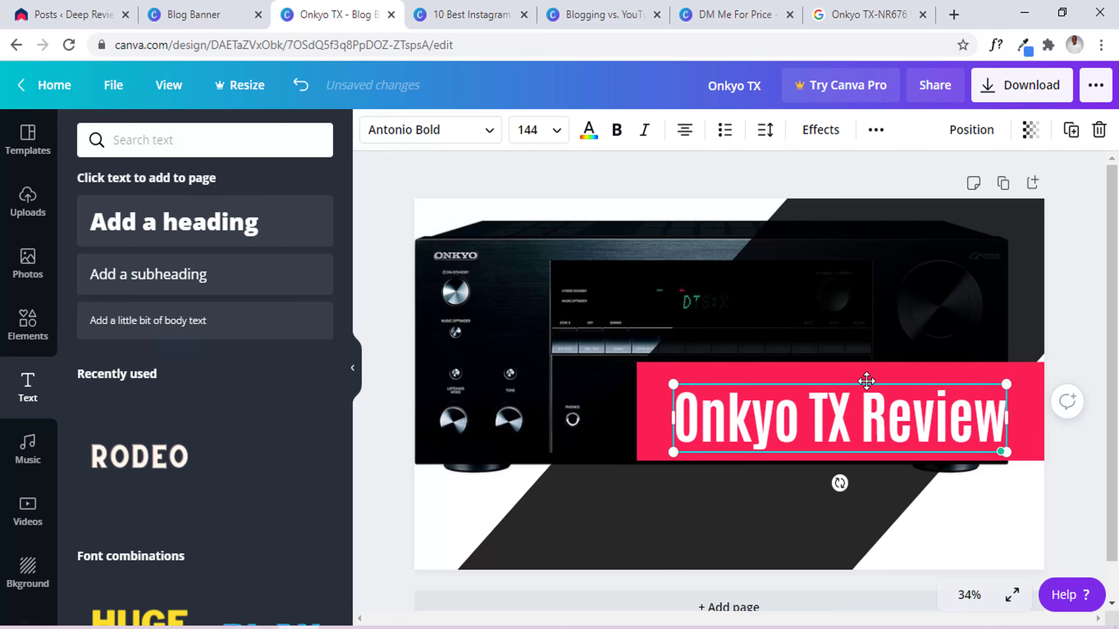
pyautogui.moveTo(866, 380); pyautogui.dragTo(862, 375)
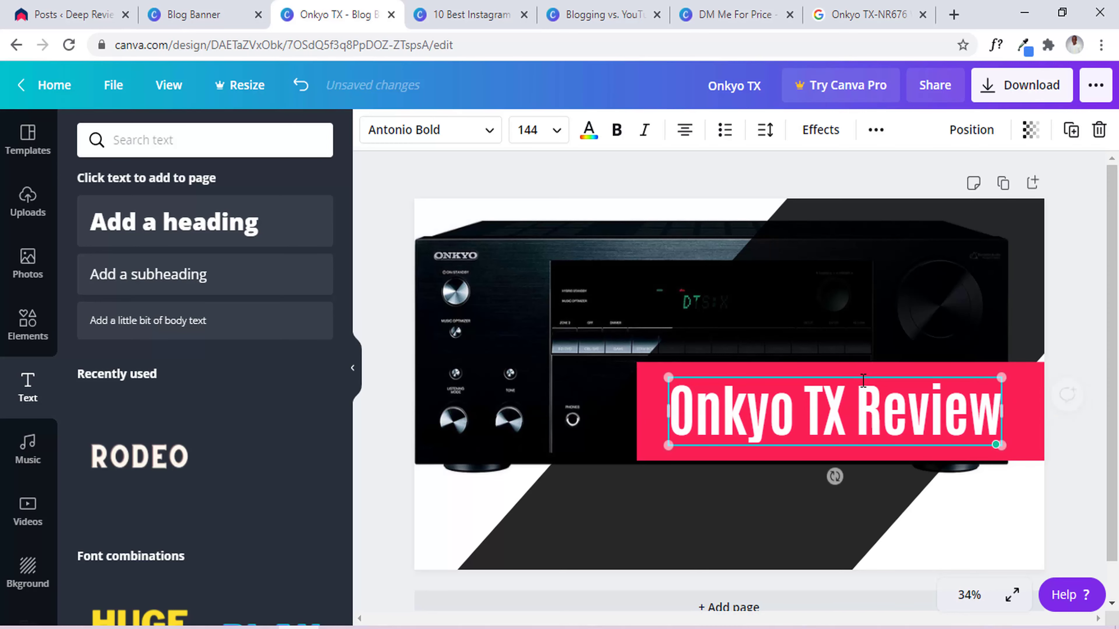
pyautogui.click(700, 177)
pyautogui.scroll(-1, 1117, 308)
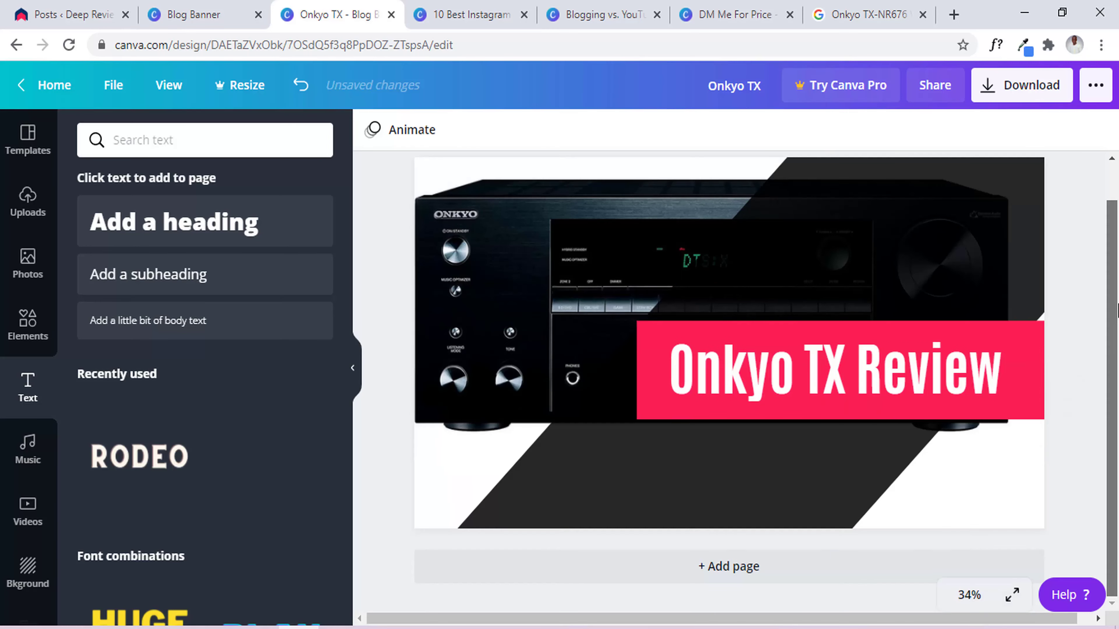
pyautogui.scroll(1, 1116, 308)
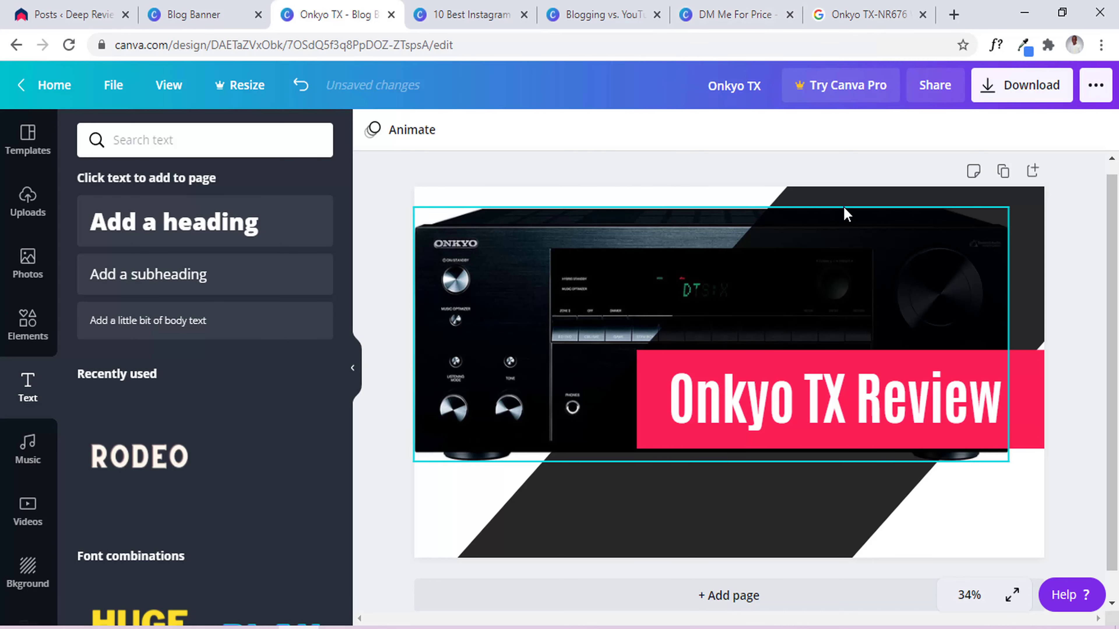
# Download the banner as Onkyo TX.png and move to the 10 Best Instagram Podcasts design.
pyautogui.click(1038, 86)
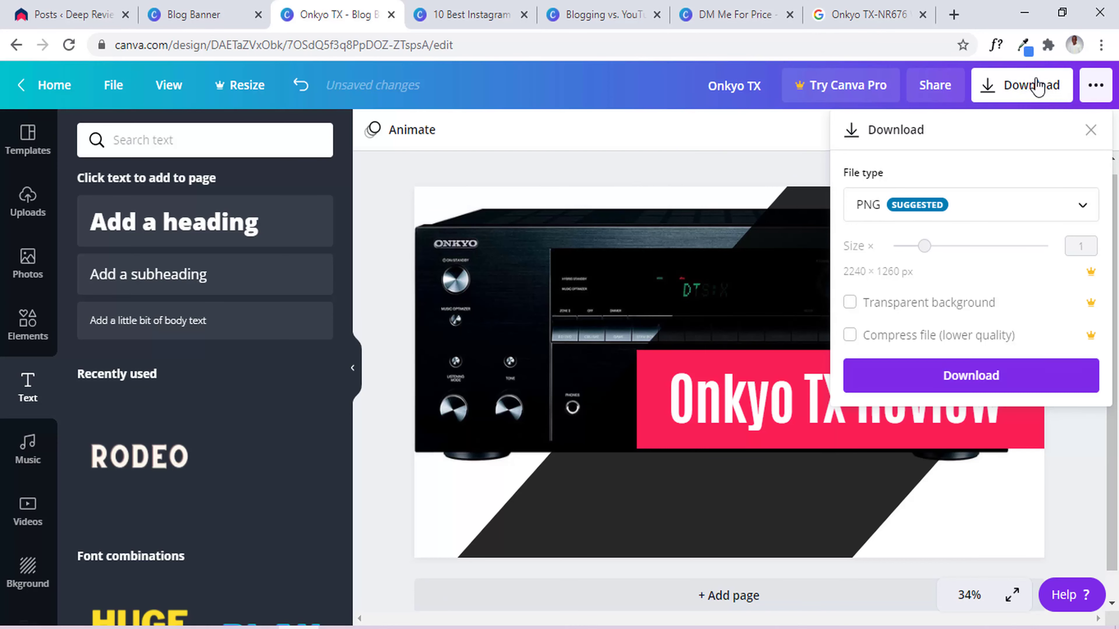
pyautogui.click(1012, 380)
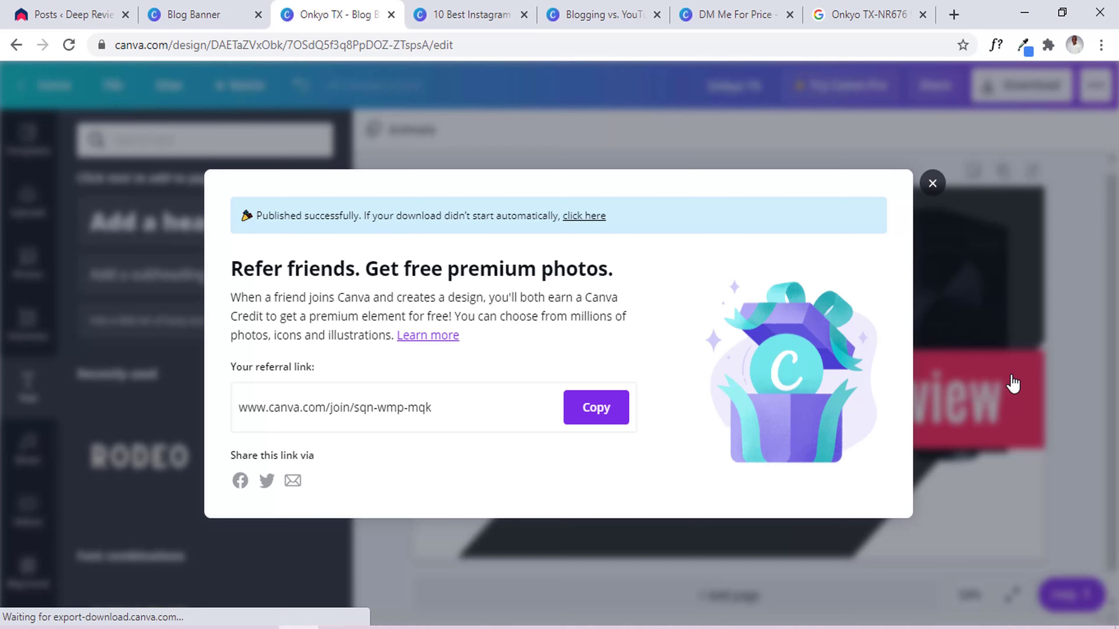
pyautogui.click(935, 177)
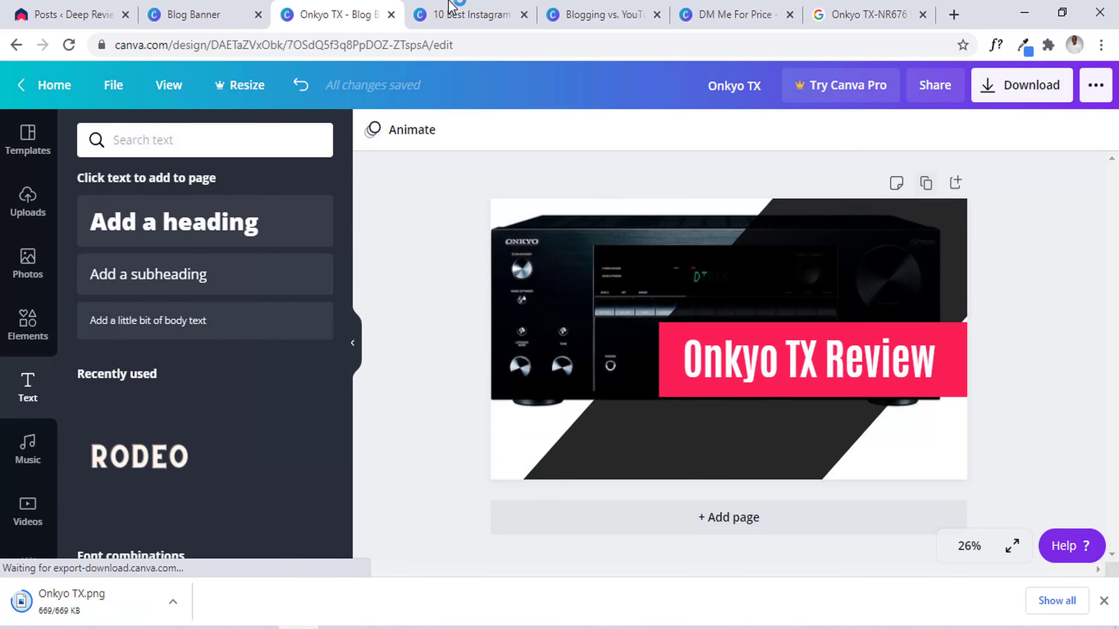
pyautogui.click(446, 13)
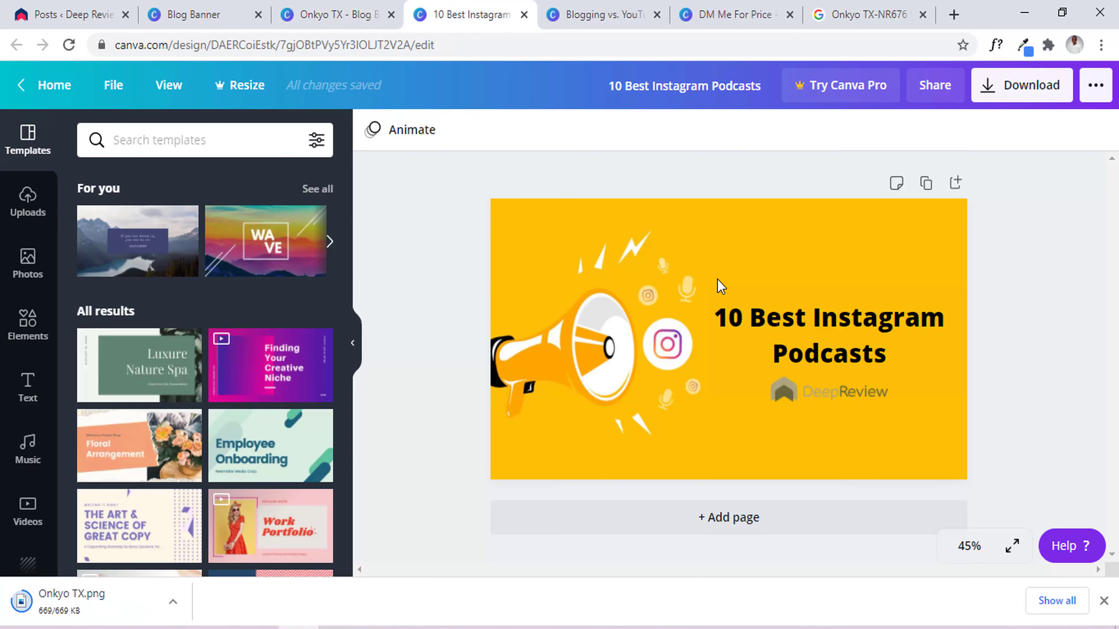
# Check the uploaded images with the yellow banner selected, then go back to the Onkyo TX design.
pyautogui.click(779, 225)
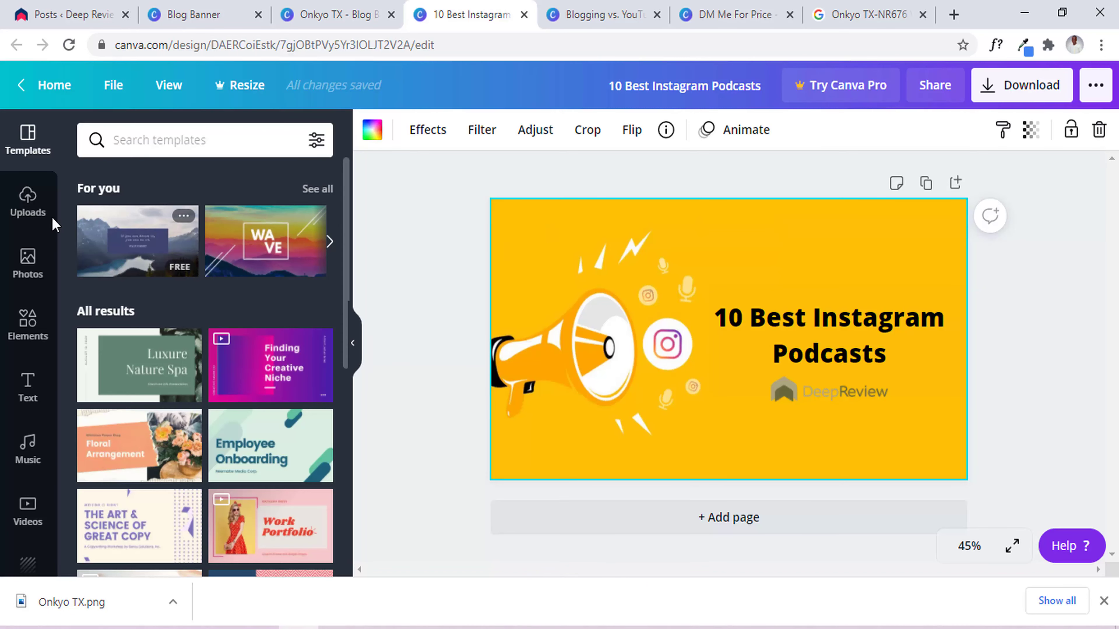
pyautogui.click(26, 201)
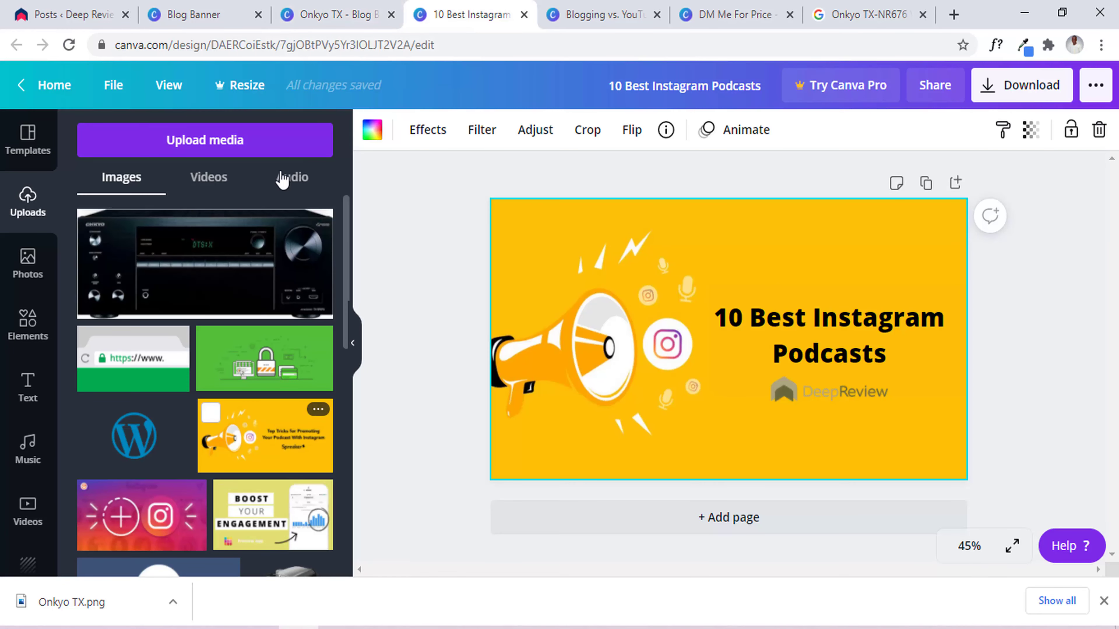
pyautogui.click(320, 13)
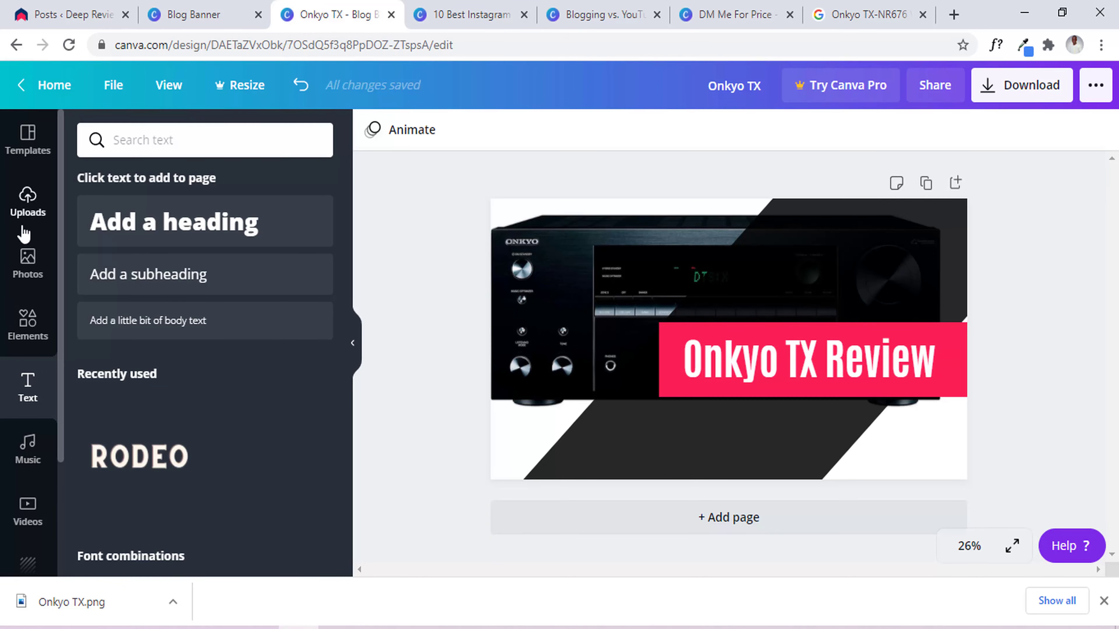
# Add the uploaded yellow podcast image and delete the 'Onkyo TX Review' title.
pyautogui.click(26, 216)
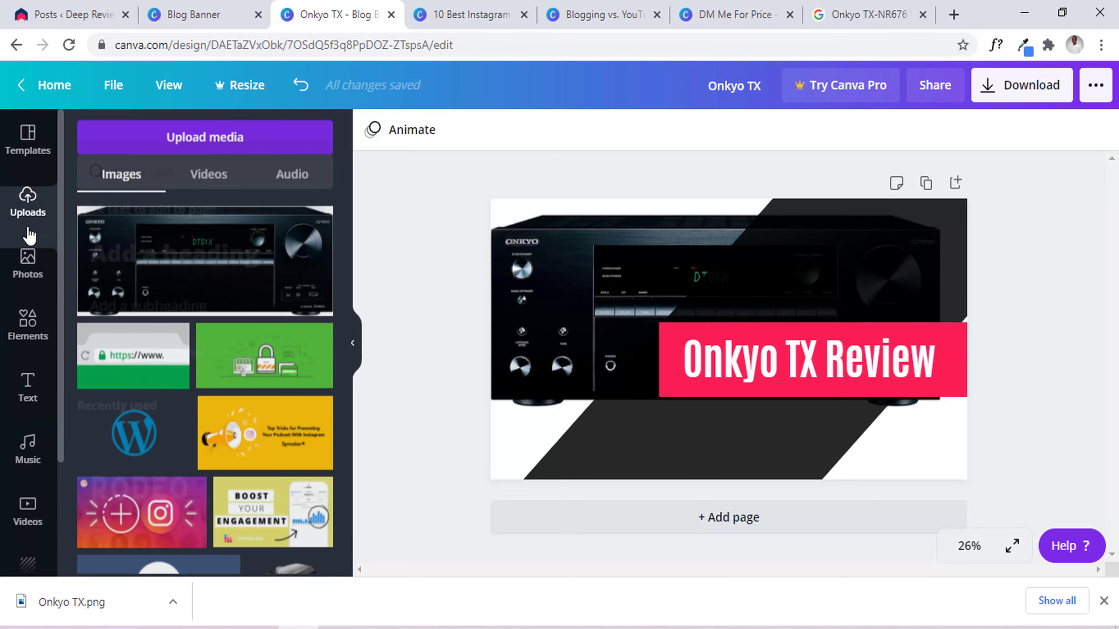
pyautogui.click(283, 459)
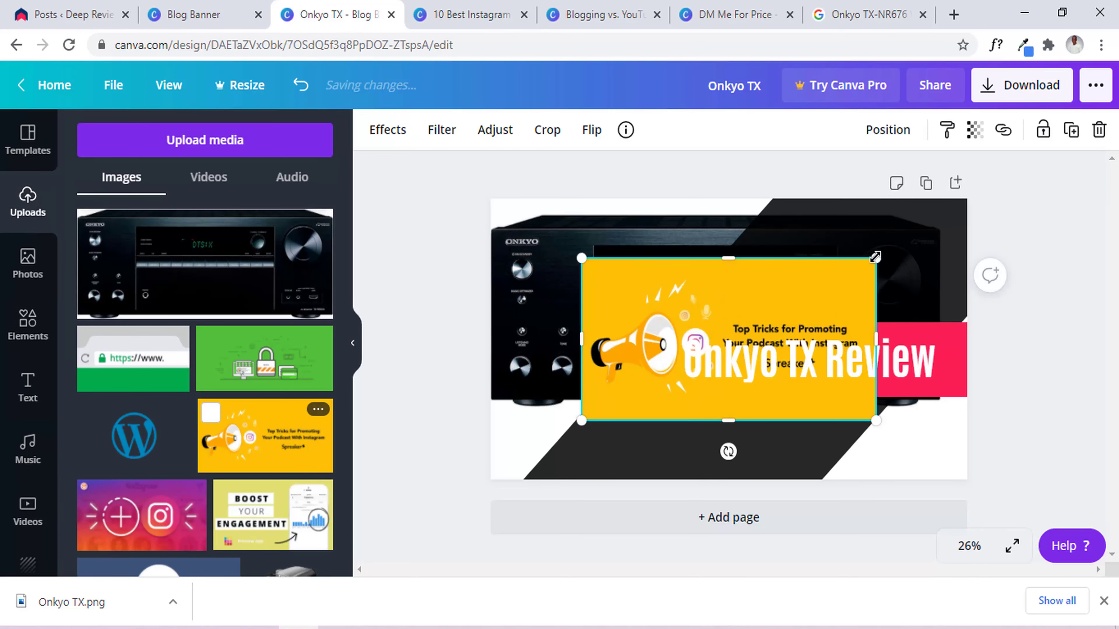
pyautogui.click(927, 360)
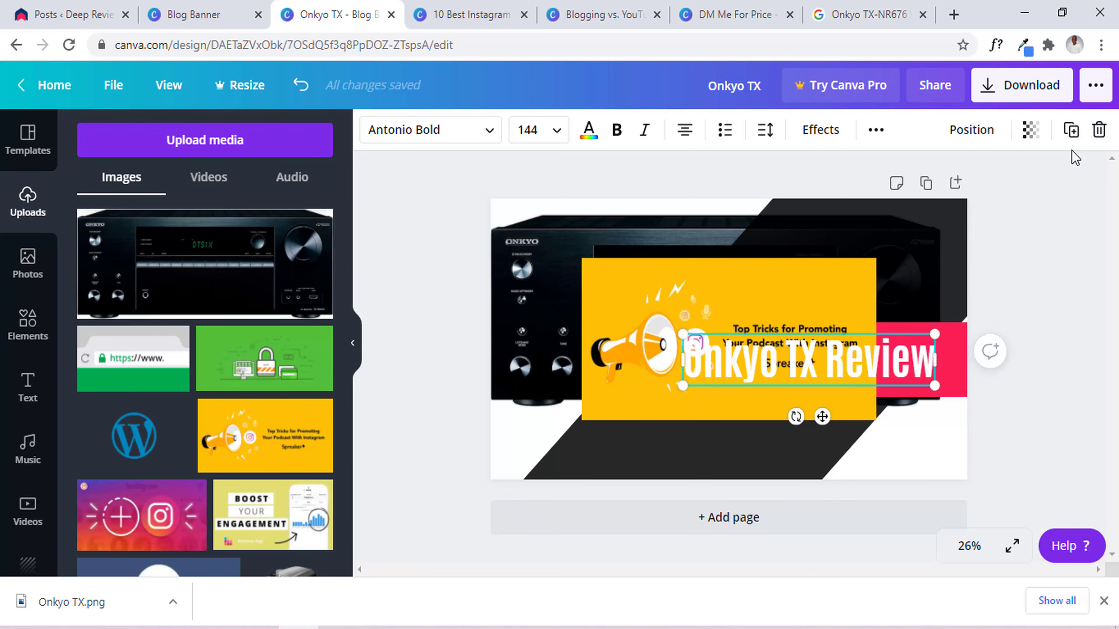
pyautogui.click(1098, 169)
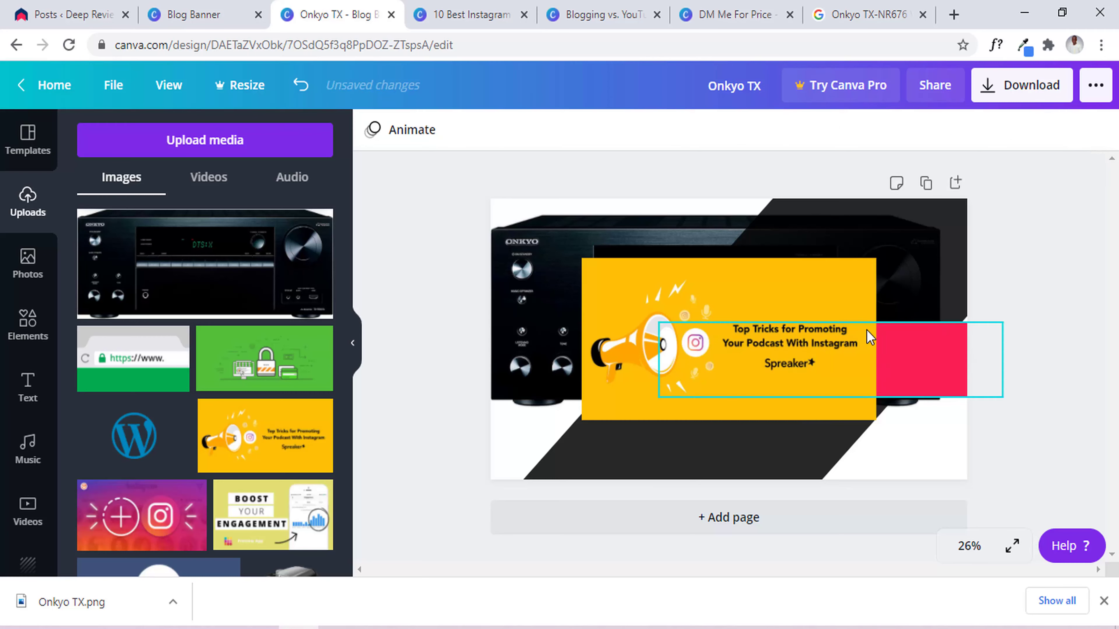
# Stretch the yellow podcast image by its corners to cover the whole page and add a square shape.
pyautogui.click(868, 293)
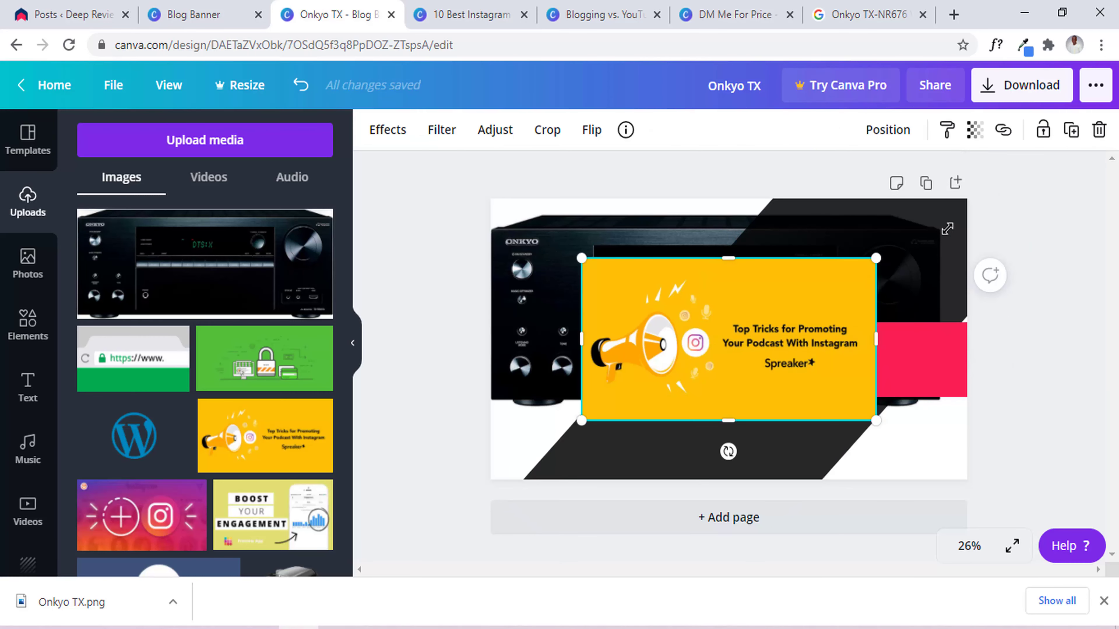
pyautogui.moveTo(876, 258); pyautogui.dragTo(1046, 164)
pyautogui.moveTo(795, 341)
pyautogui.mouseDown()
pyautogui.moveTo(684, 387)
pyautogui.moveTo(632, 387)
pyautogui.moveTo(791, 339)
pyautogui.mouseUp()
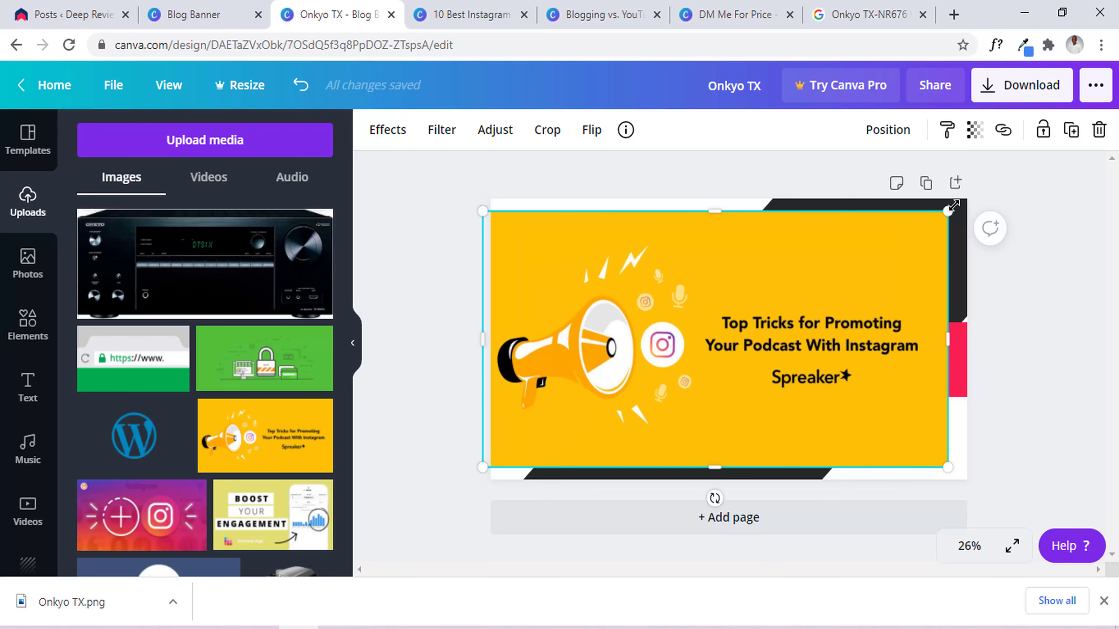
pyautogui.moveTo(948, 212); pyautogui.dragTo(973, 192)
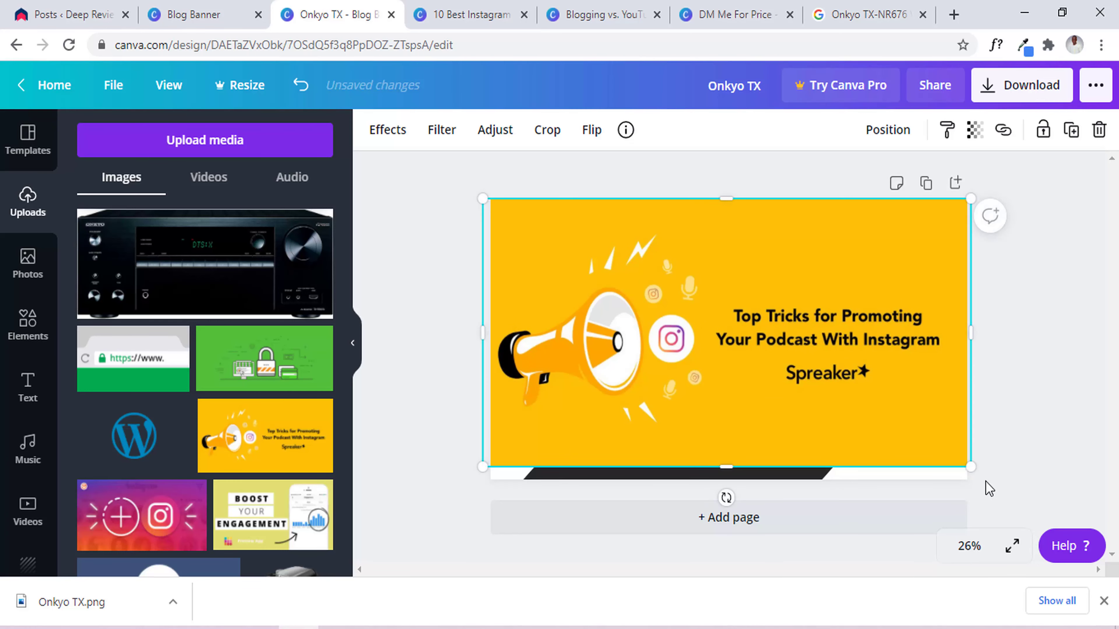
pyautogui.moveTo(977, 495); pyautogui.dragTo(987, 505)
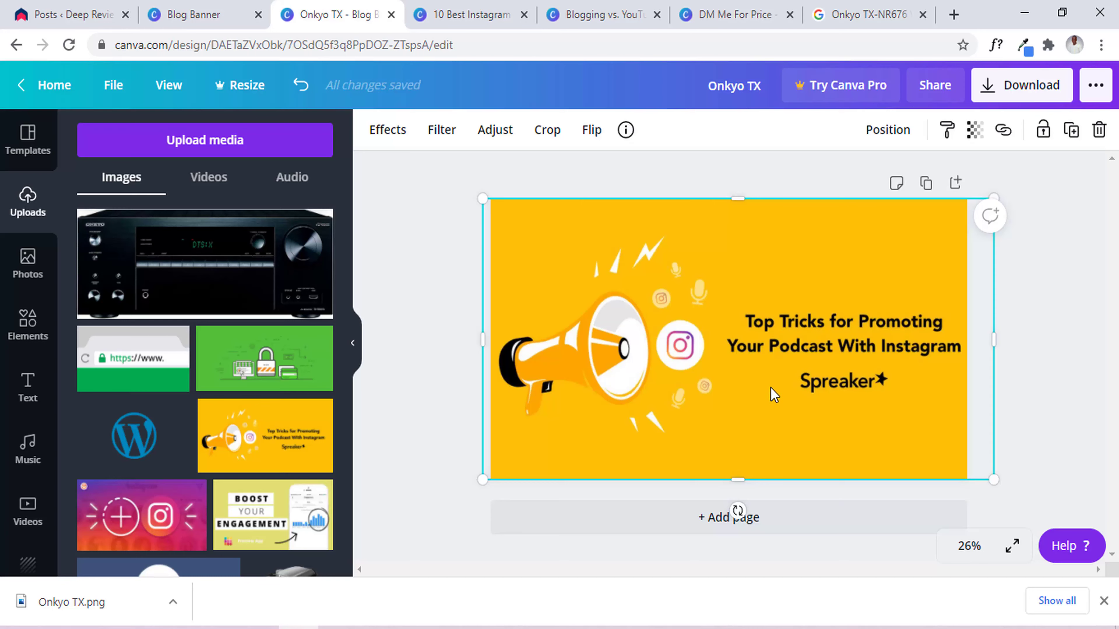
pyautogui.click(26, 324)
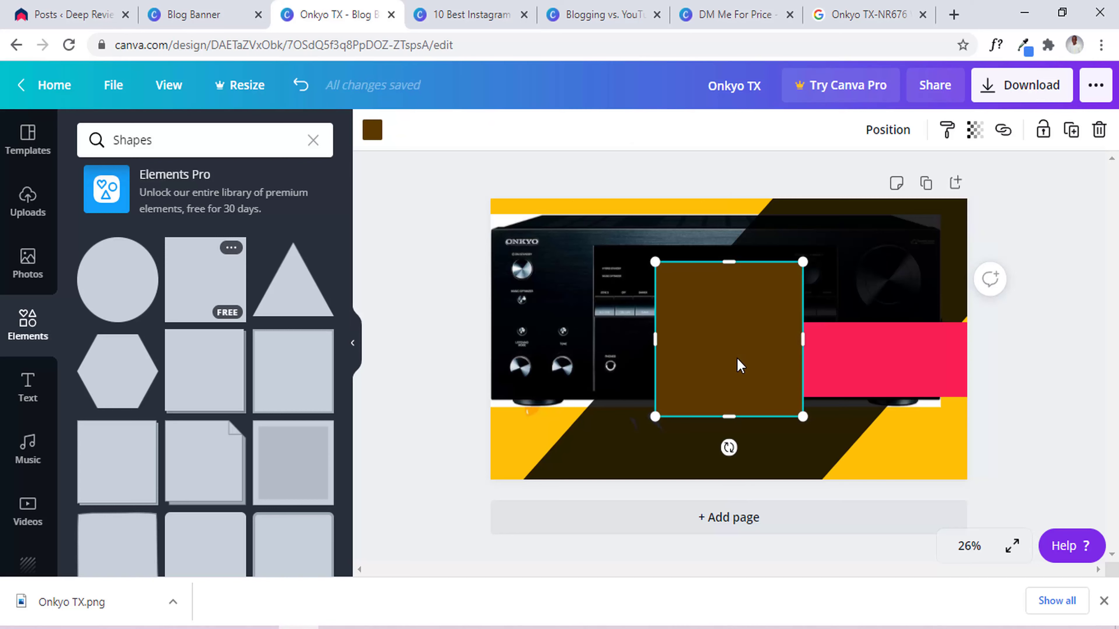
# Move the brown square right, then delete the amplifier photo, pink bar and dark diagonal shape.
pyautogui.moveTo(740, 366); pyautogui.dragTo(869, 362)
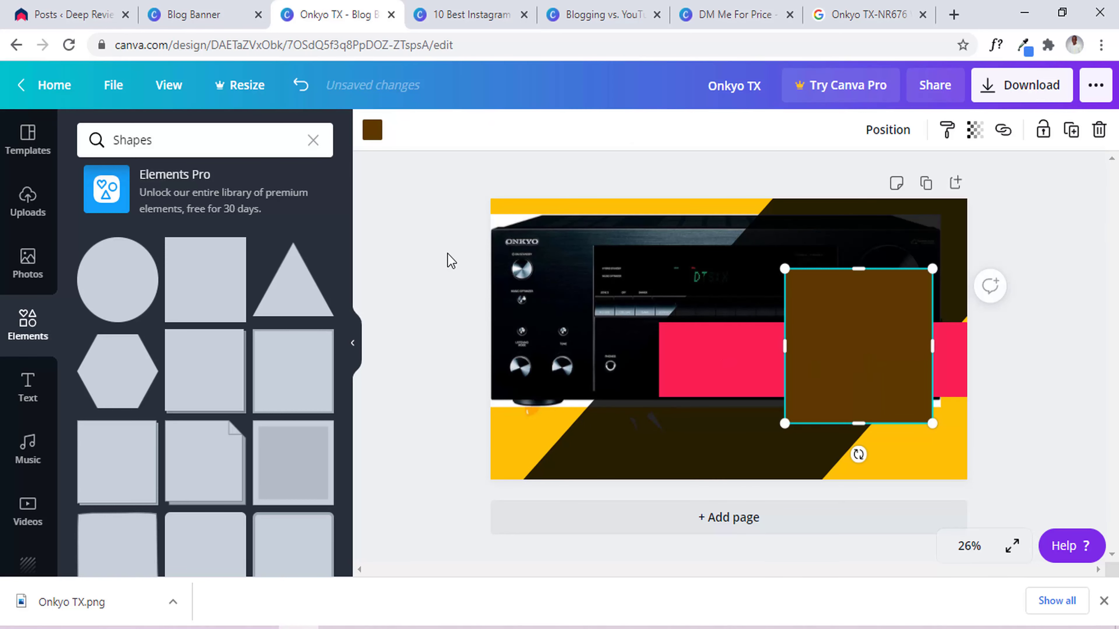
pyautogui.click(437, 240)
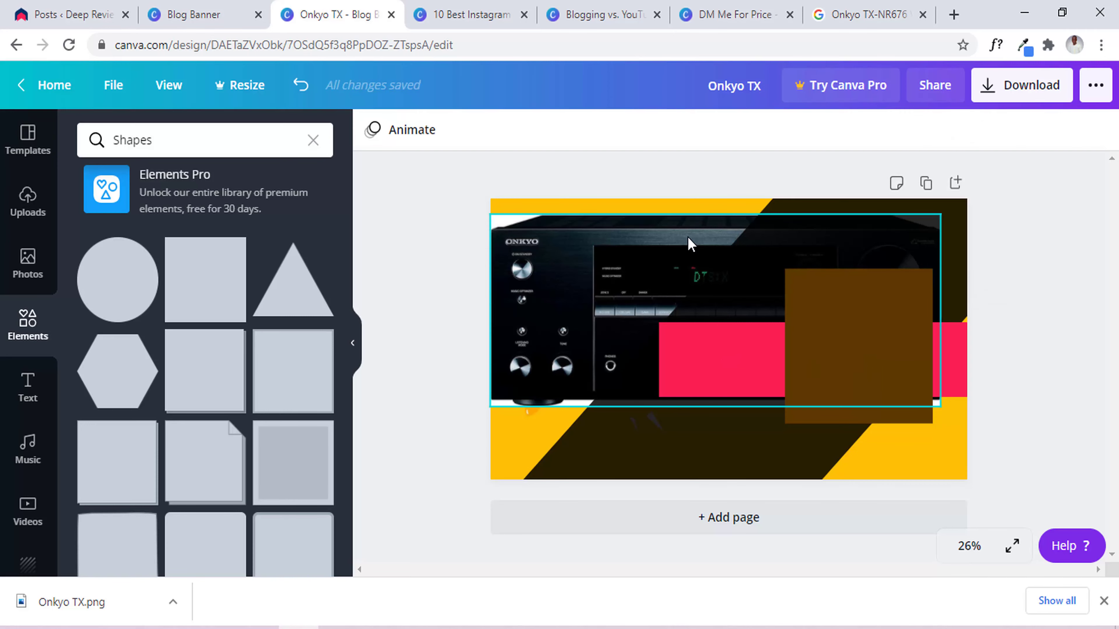
pyautogui.click(691, 242)
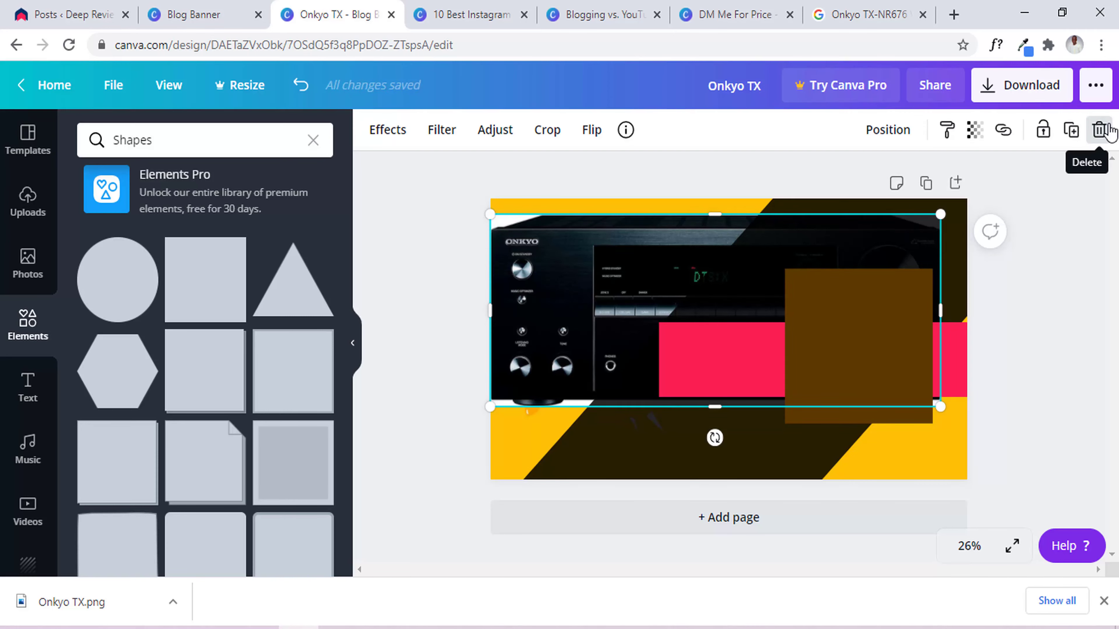
pyautogui.click(1099, 129)
pyautogui.click(694, 339)
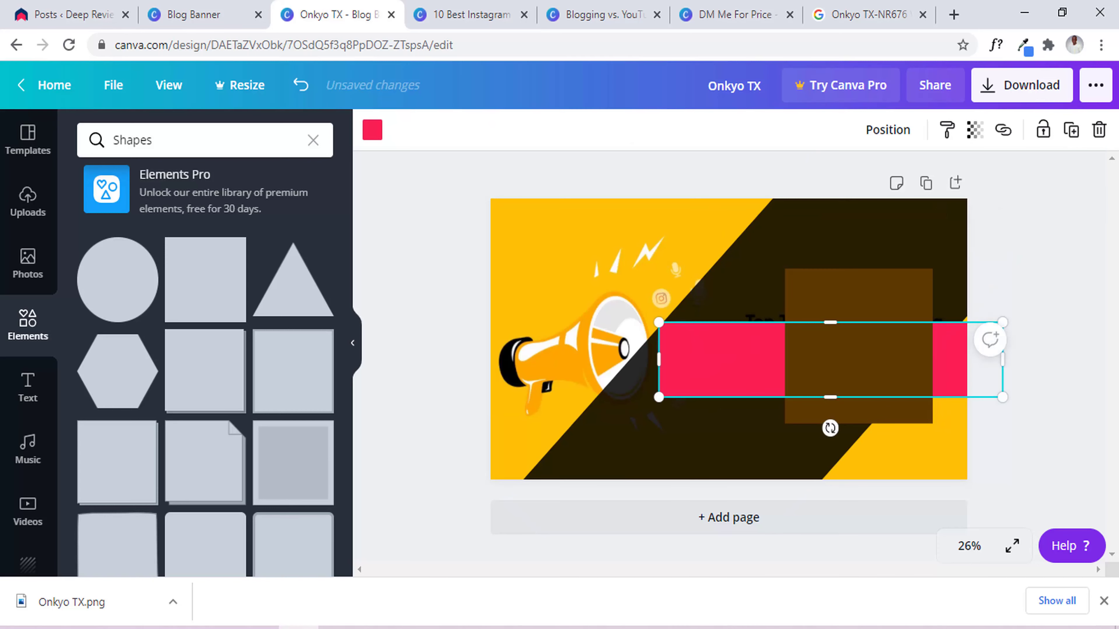
pyautogui.click(1097, 130)
pyautogui.click(787, 250)
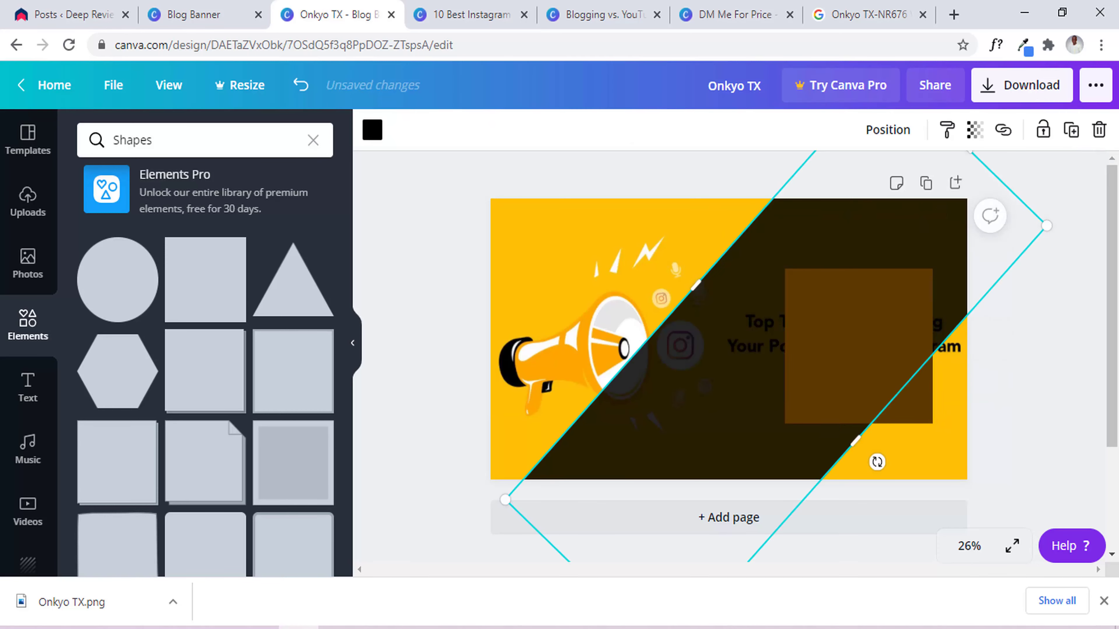
pyautogui.click(1101, 134)
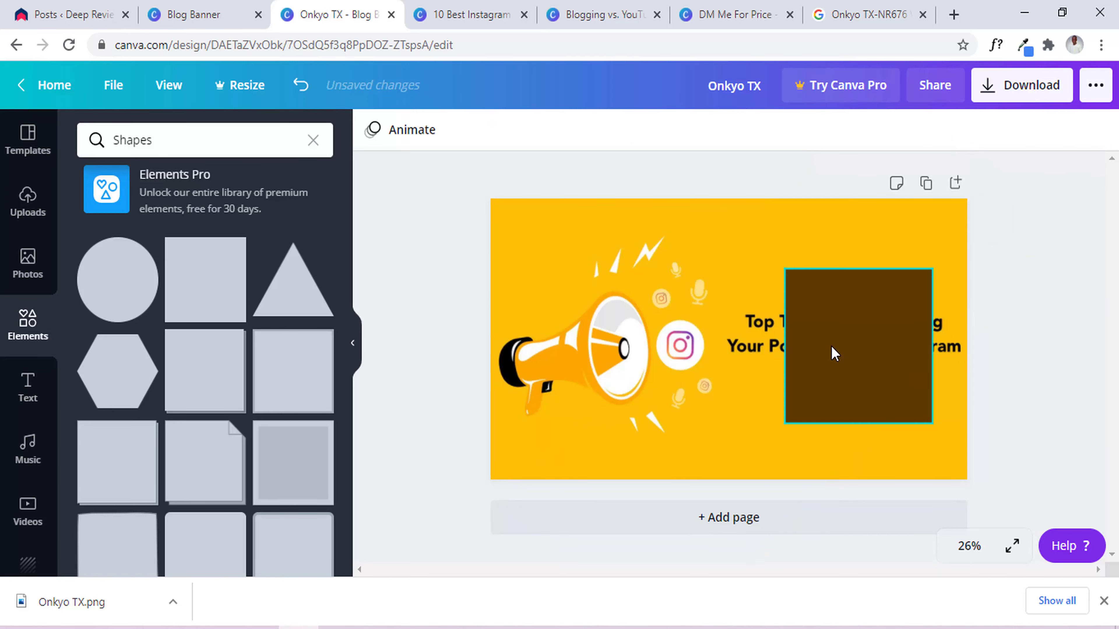
pyautogui.click(831, 324)
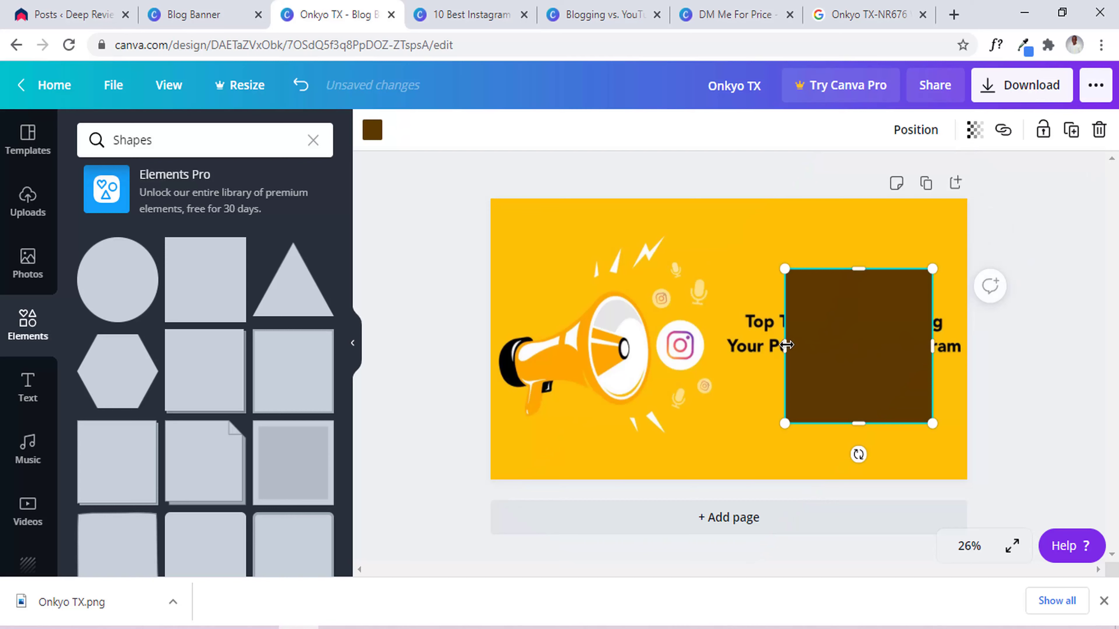
# Widen the square over the old title to the right page edge and recolour it the banner's yellow.
pyautogui.moveTo(768, 349); pyautogui.dragTo(726, 361)
pyautogui.moveTo(933, 346); pyautogui.dragTo(990, 346)
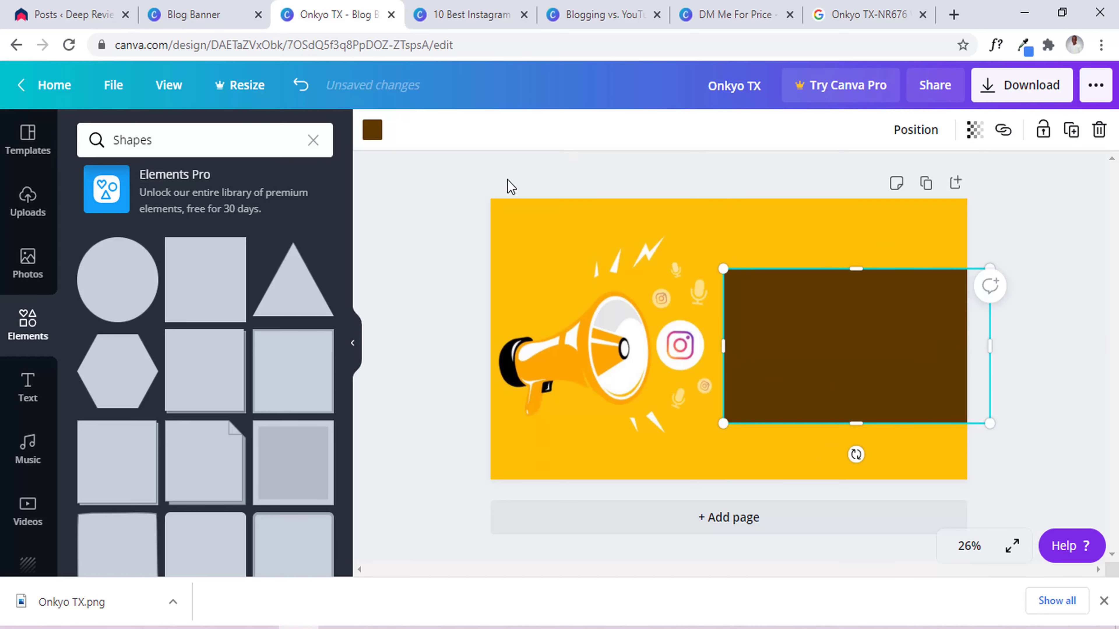
pyautogui.click(372, 133)
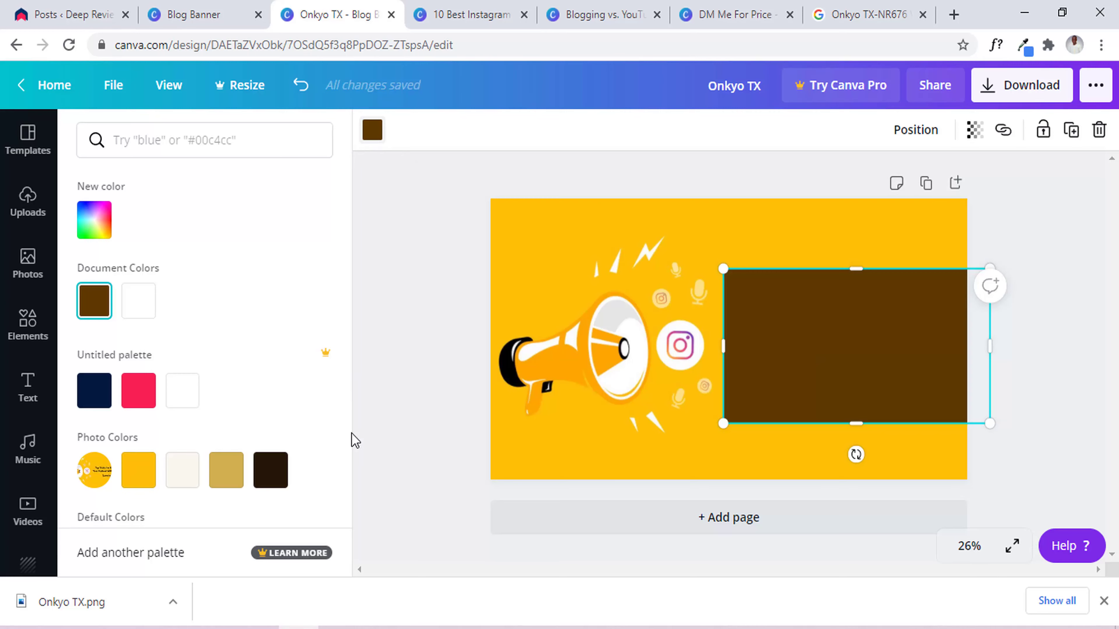
pyautogui.click(138, 470)
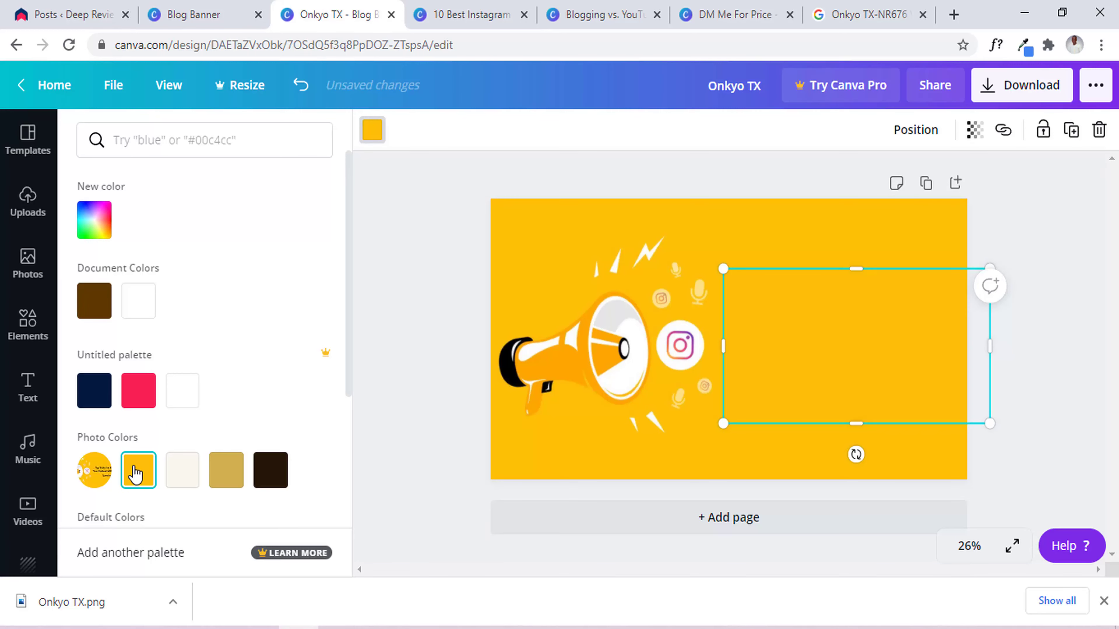
pyautogui.click(615, 167)
pyautogui.click(714, 167)
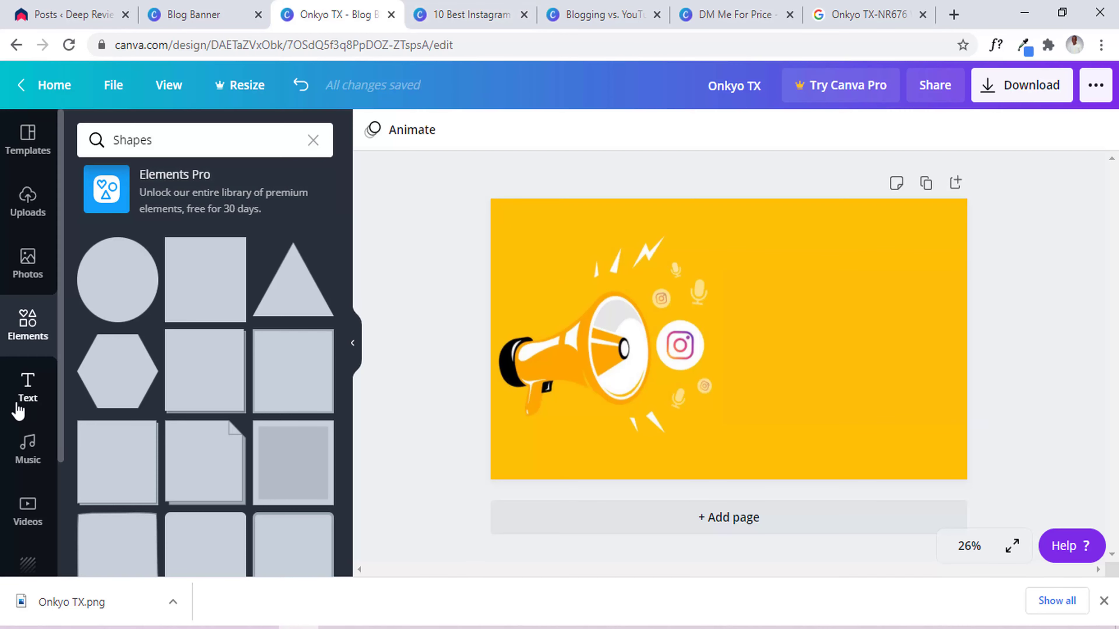
# Add an 'Add a heading' text box, move it right of the megaphone, then switch to 10 Best Instagram Podcasts.
pyautogui.click(26, 399)
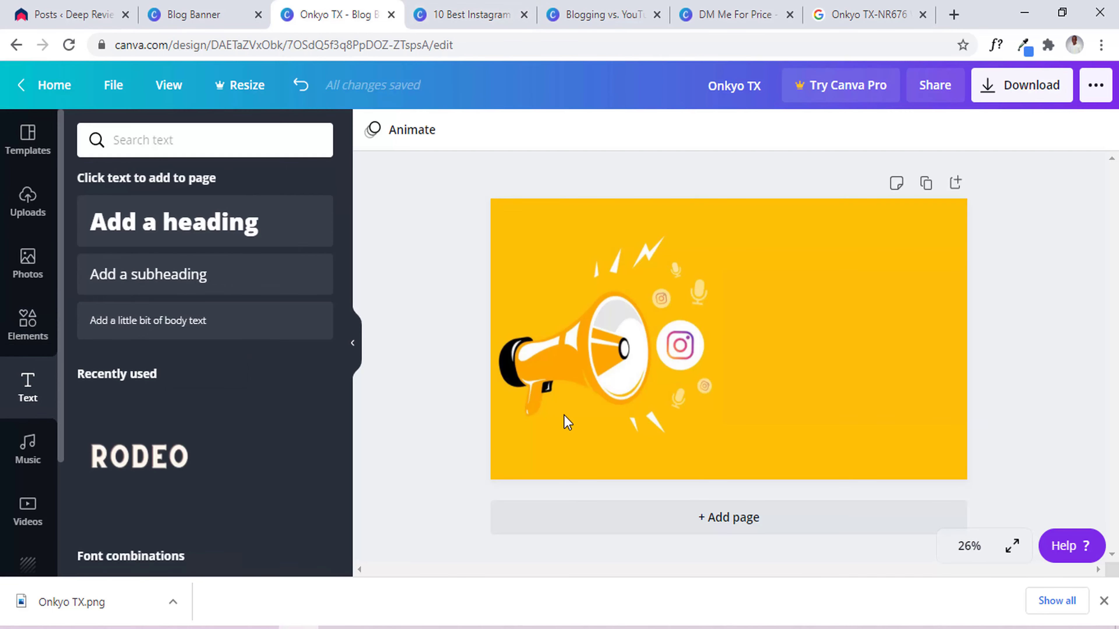
pyautogui.click(176, 227)
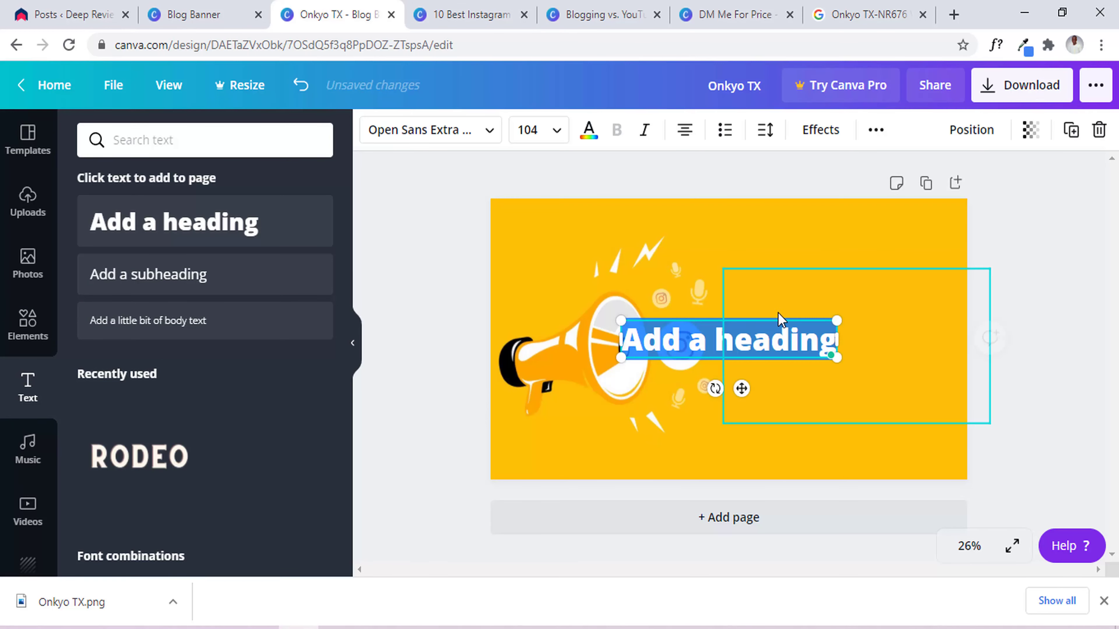
pyautogui.click(772, 344)
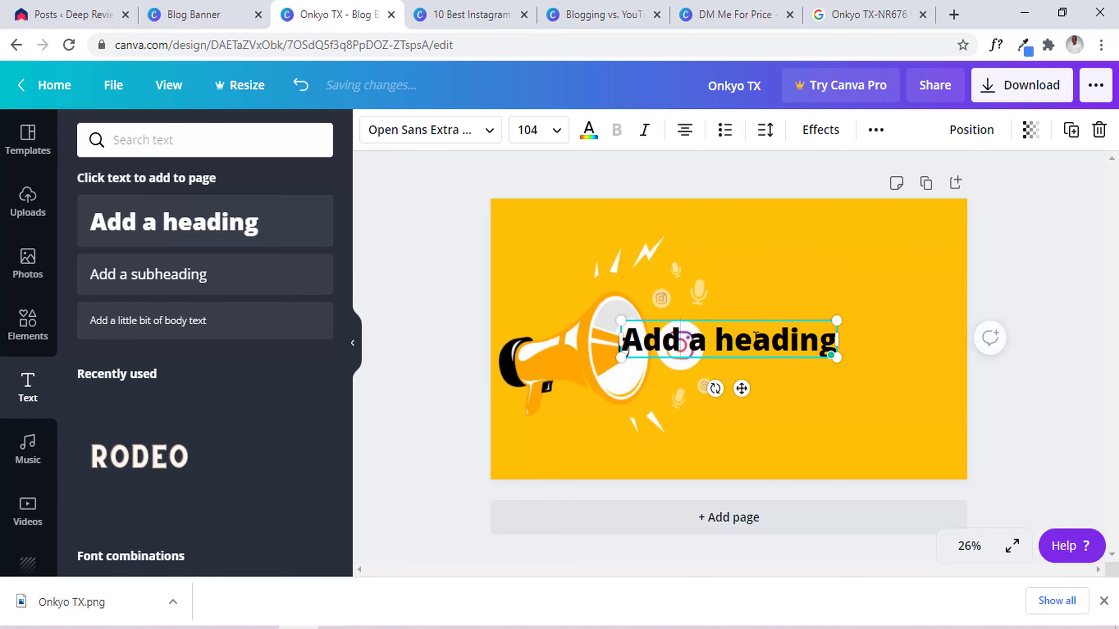
pyautogui.moveTo(742, 386); pyautogui.dragTo(850, 358)
pyautogui.click(470, 6)
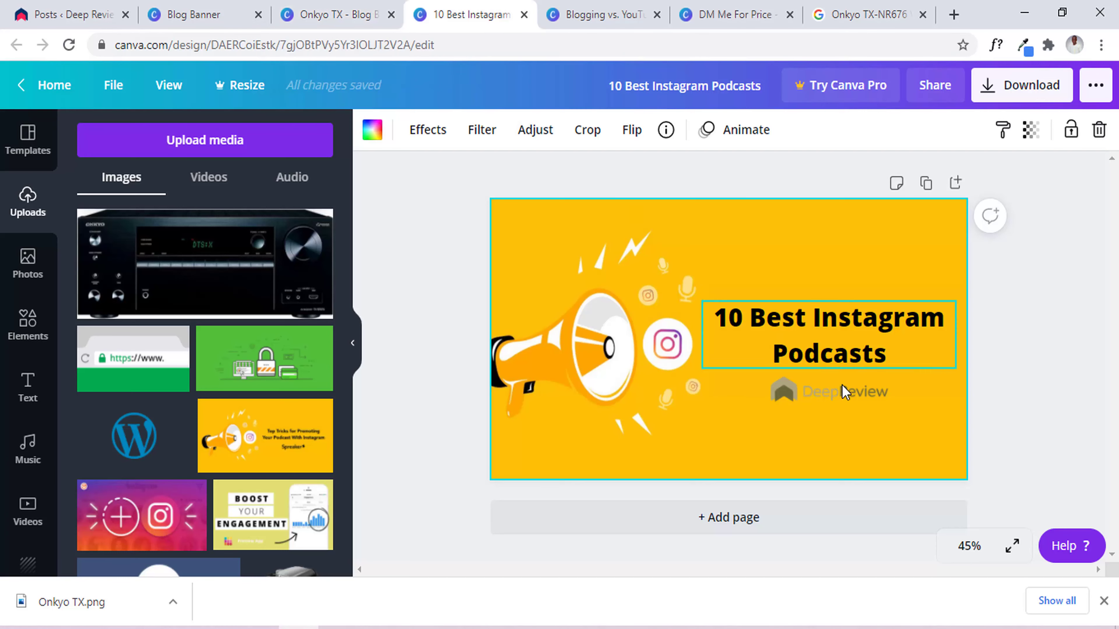
# Set the DeepReview logo's transparency to 100 so it is fully opaque.
pyautogui.click(850, 395)
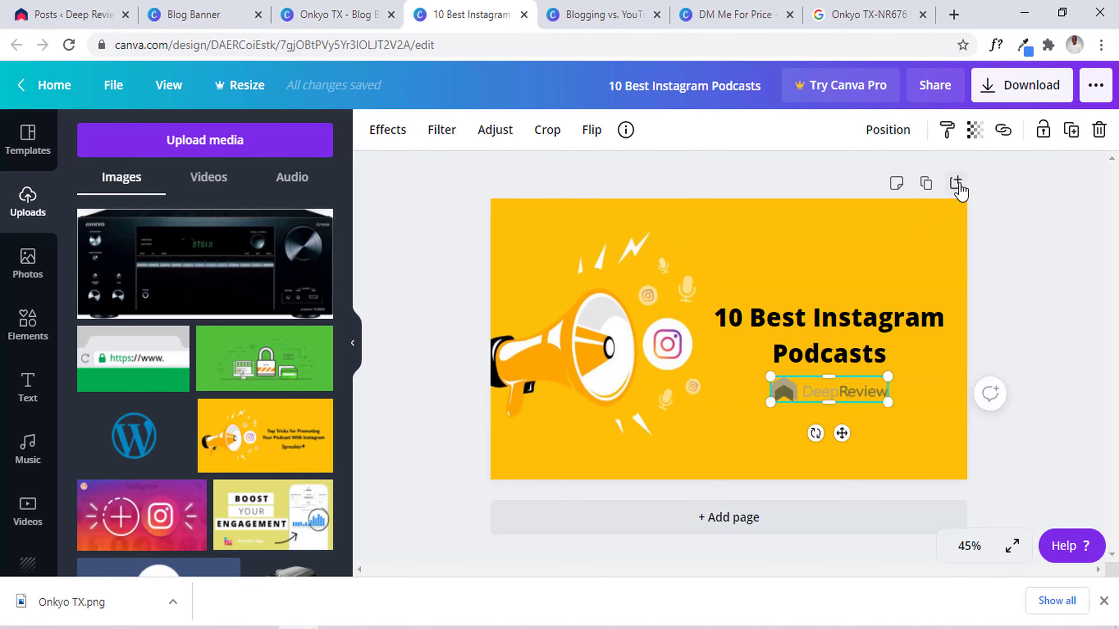
pyautogui.click(975, 130)
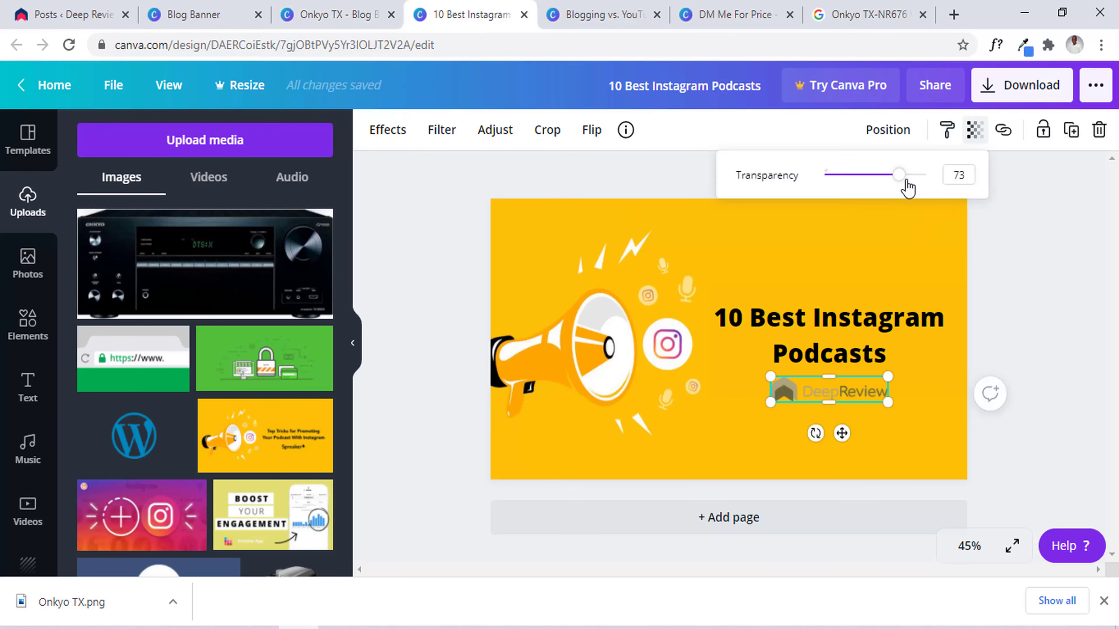
pyautogui.moveTo(899, 175); pyautogui.dragTo(986, 175)
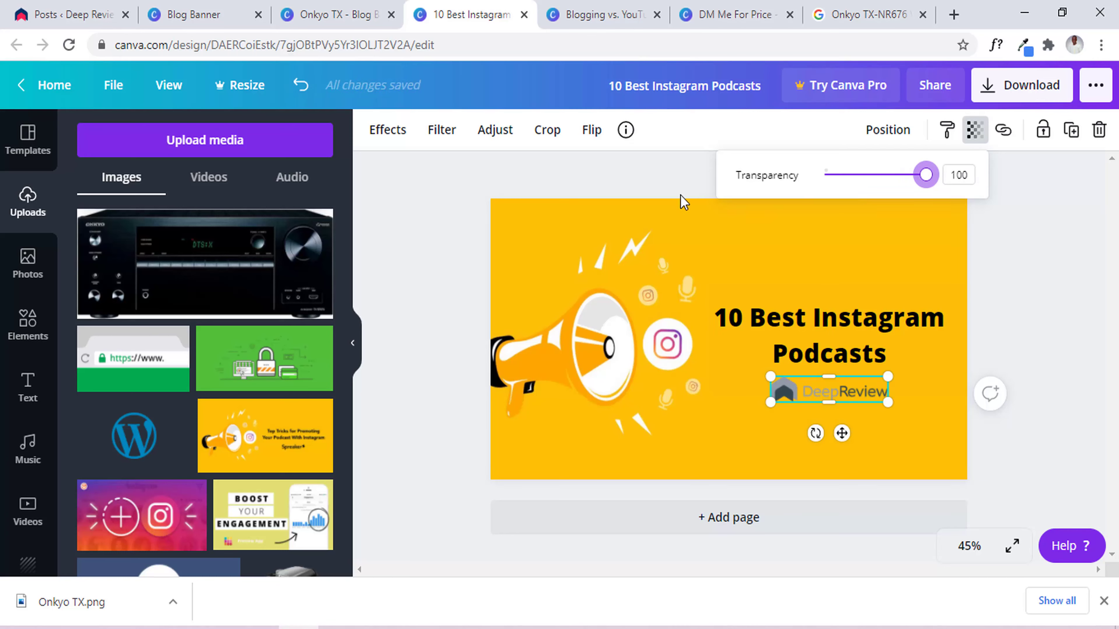
pyautogui.click(677, 183)
# Look over the Blogging vs. YouTube and DM Me For Price designs, ending on Blogging vs. YouTube.
pyautogui.click(613, 12)
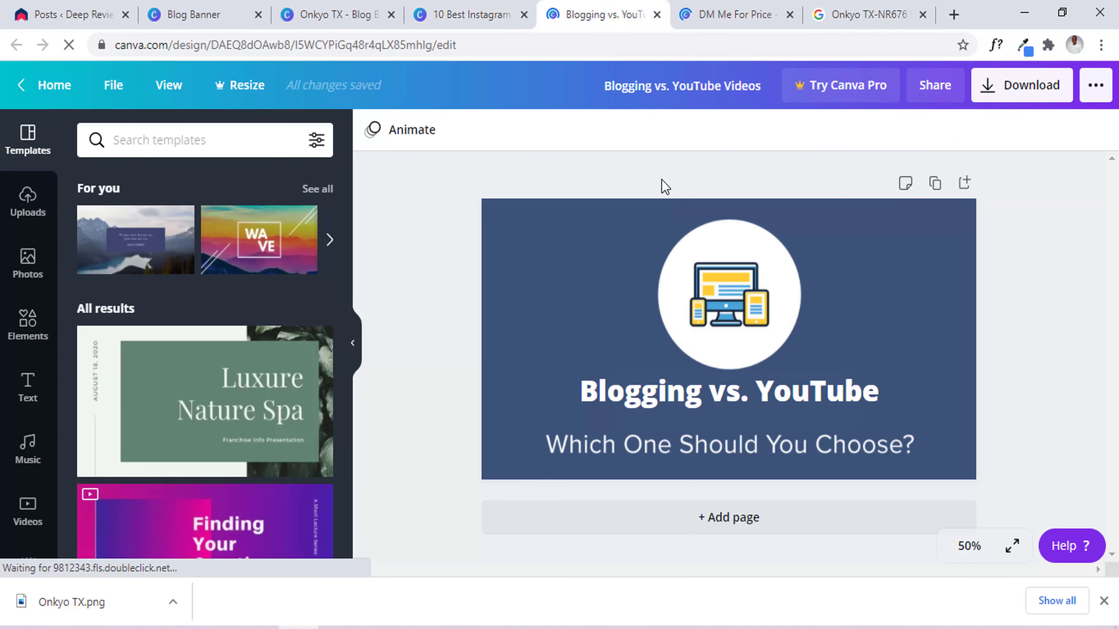
pyautogui.click(705, 13)
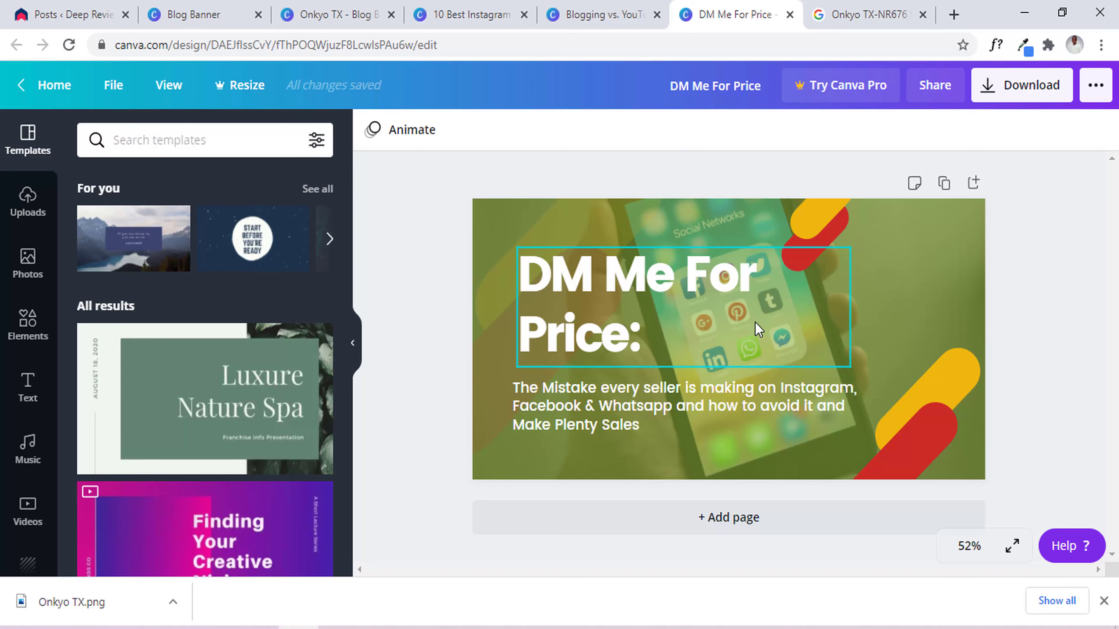
pyautogui.click(567, 8)
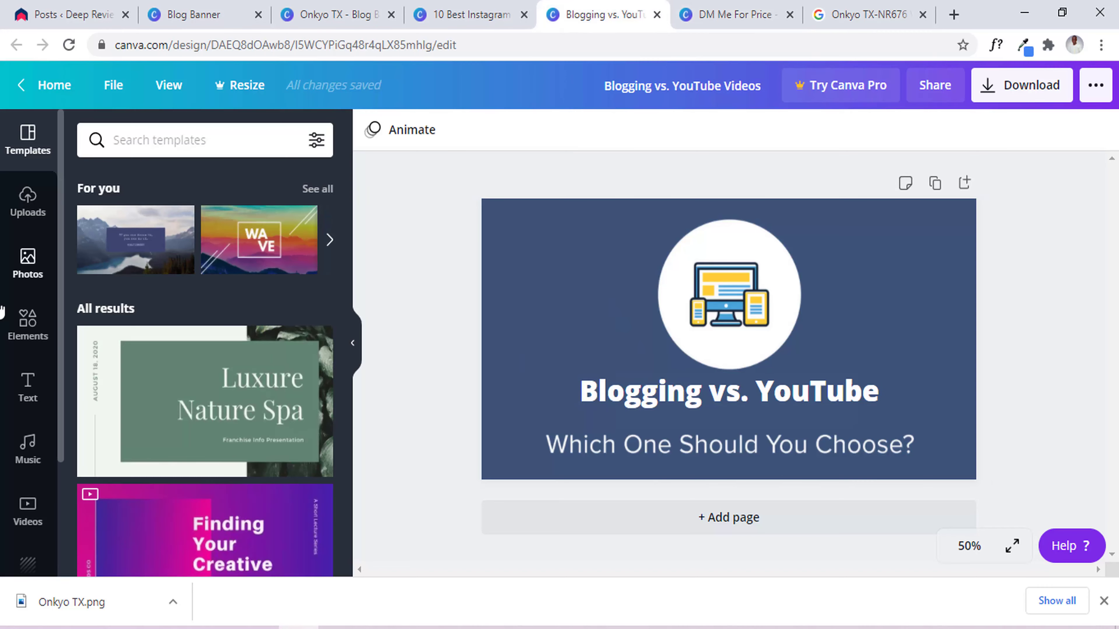
# On the Onkyo TX design, delete the heading and the background image, leaving a blank page.
pyautogui.click(339, 6)
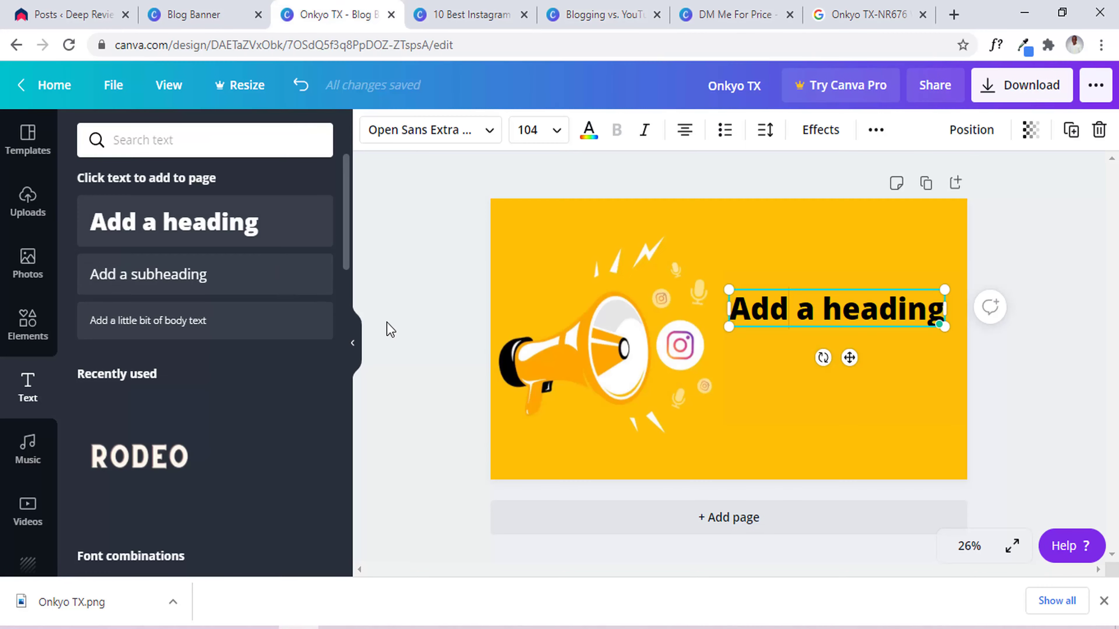
pyautogui.moveTo(453, 179); pyautogui.dragTo(985, 510)
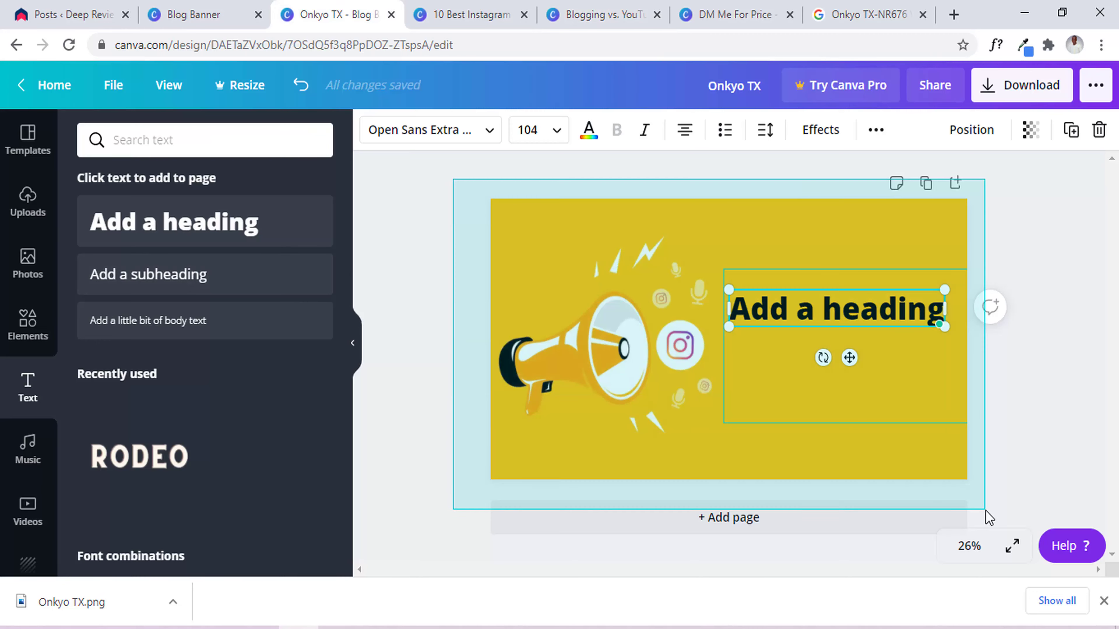
pyautogui.press('Delete')
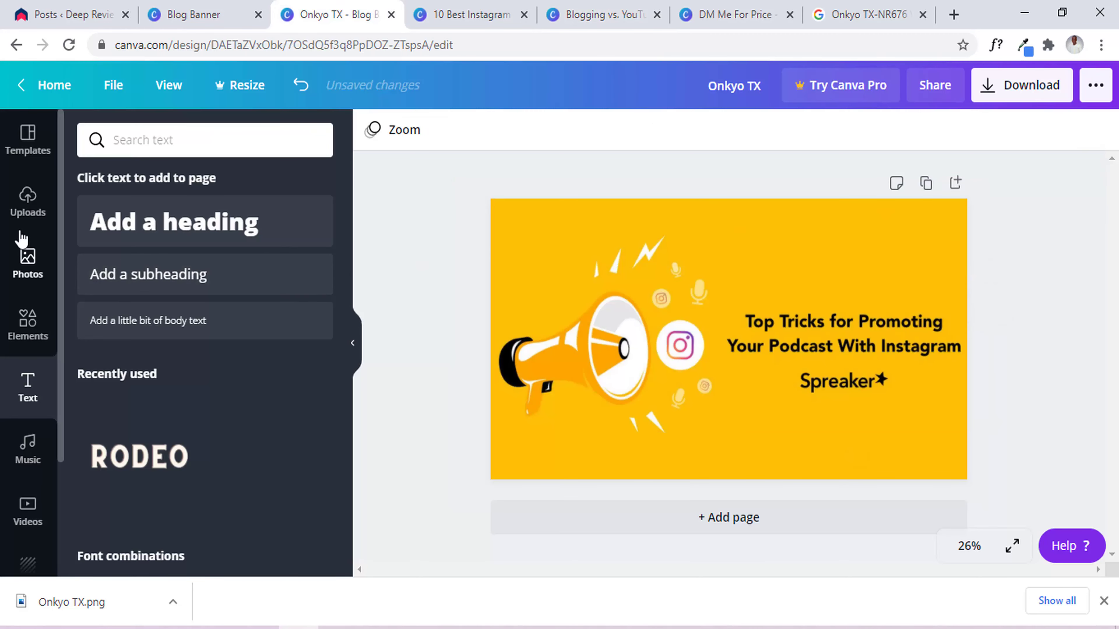
pyautogui.click(802, 269)
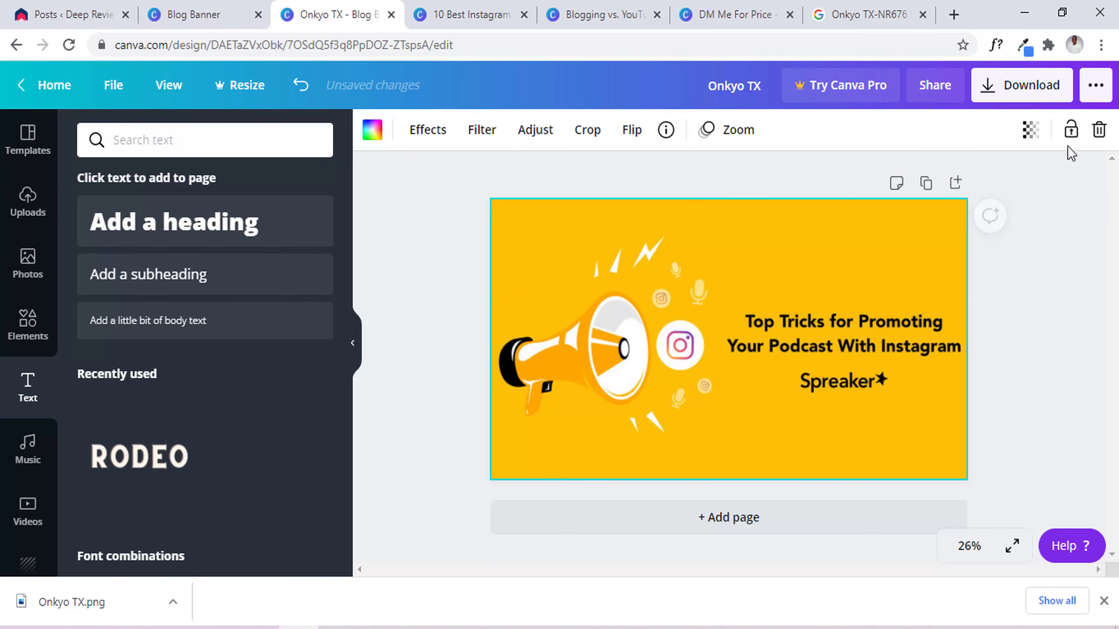
pyautogui.click(1097, 129)
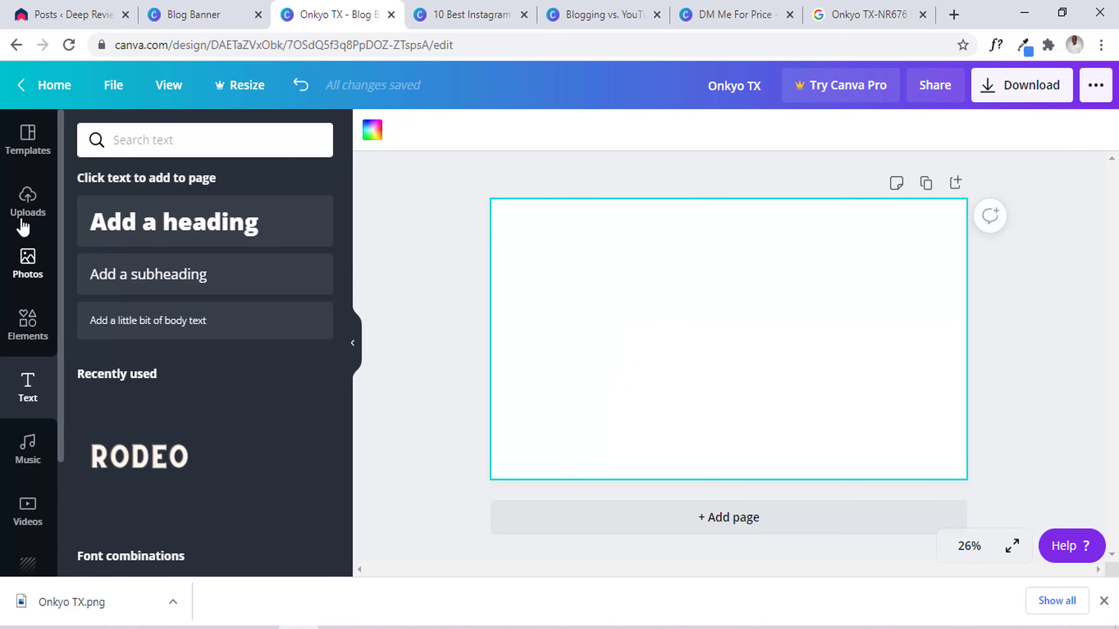
# Place the uploaded Blog vs. Website image and enlarge it to fill the 2,240 × 1,260 page.
pyautogui.click(24, 207)
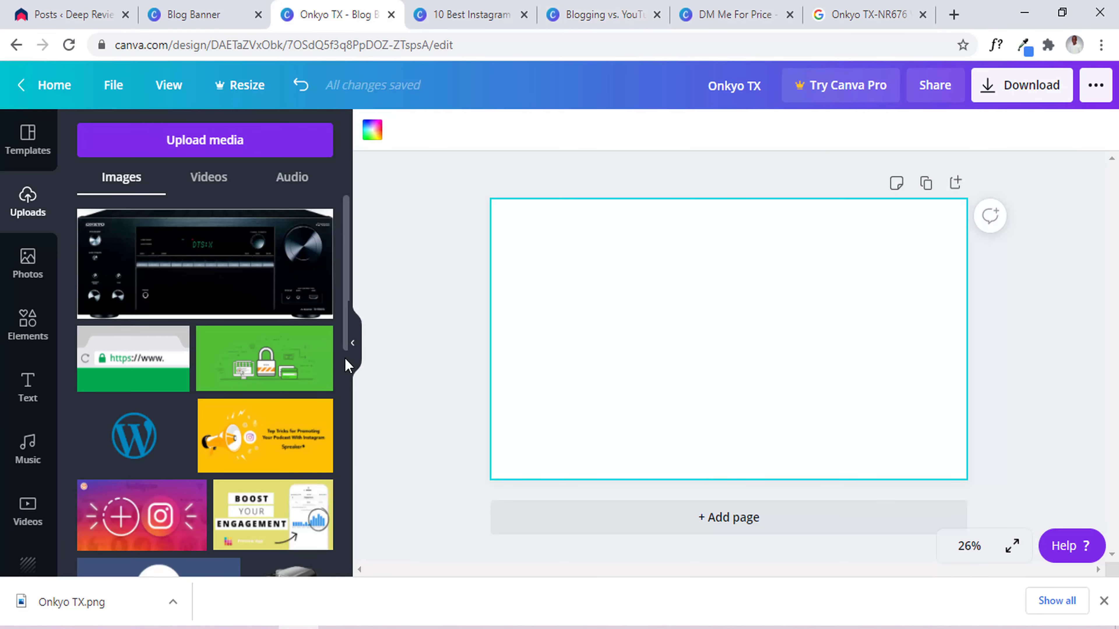
pyautogui.moveTo(349, 339); pyautogui.dragTo(342, 407)
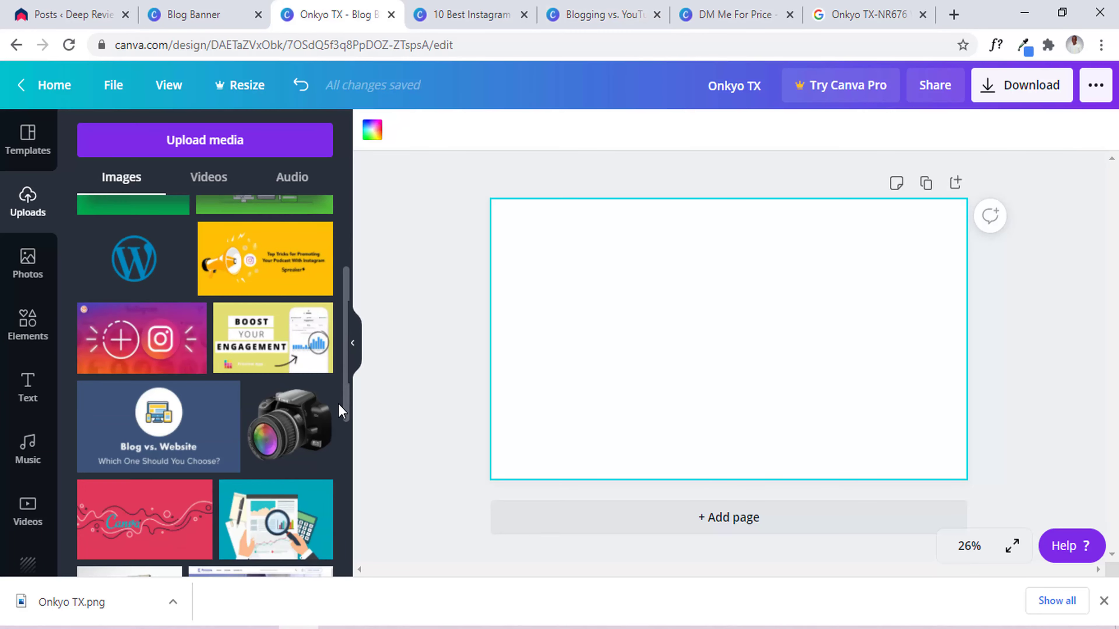
pyautogui.click(306, 427)
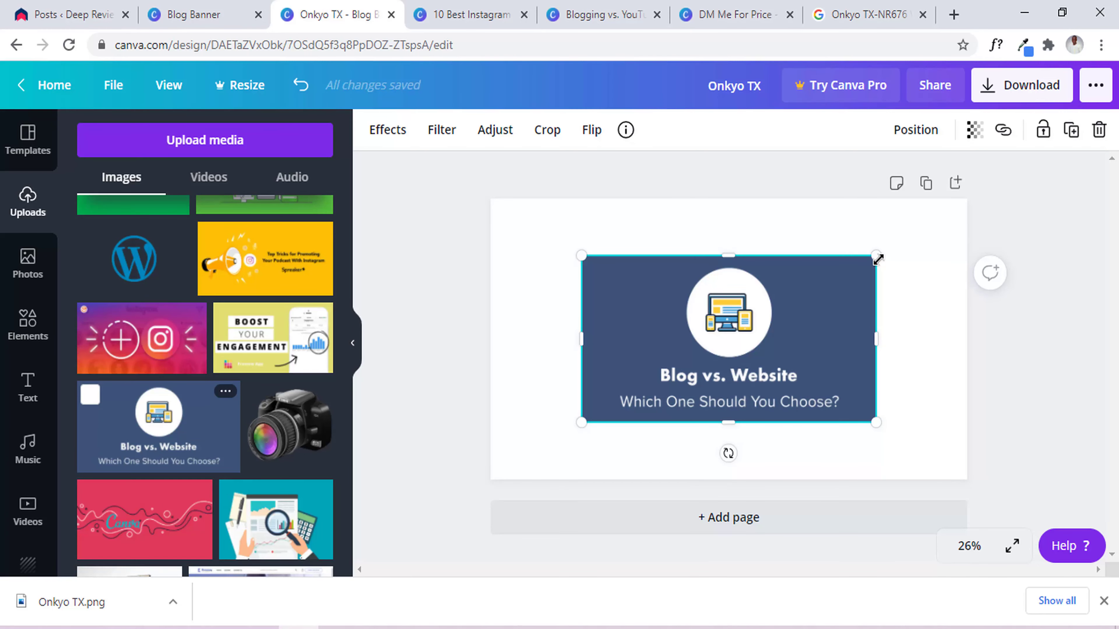
pyautogui.moveTo(875, 255); pyautogui.dragTo(968, 200)
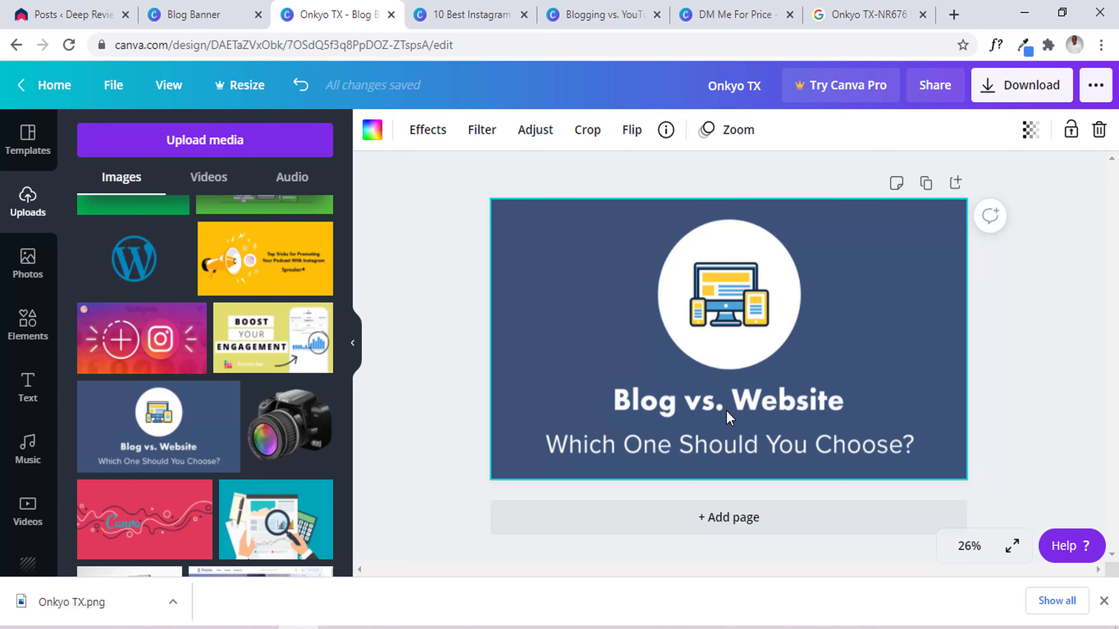
# Add a square shape and stretch it into a bar covering the Blog vs. Website title.
pyautogui.click(31, 340)
pyautogui.click(194, 279)
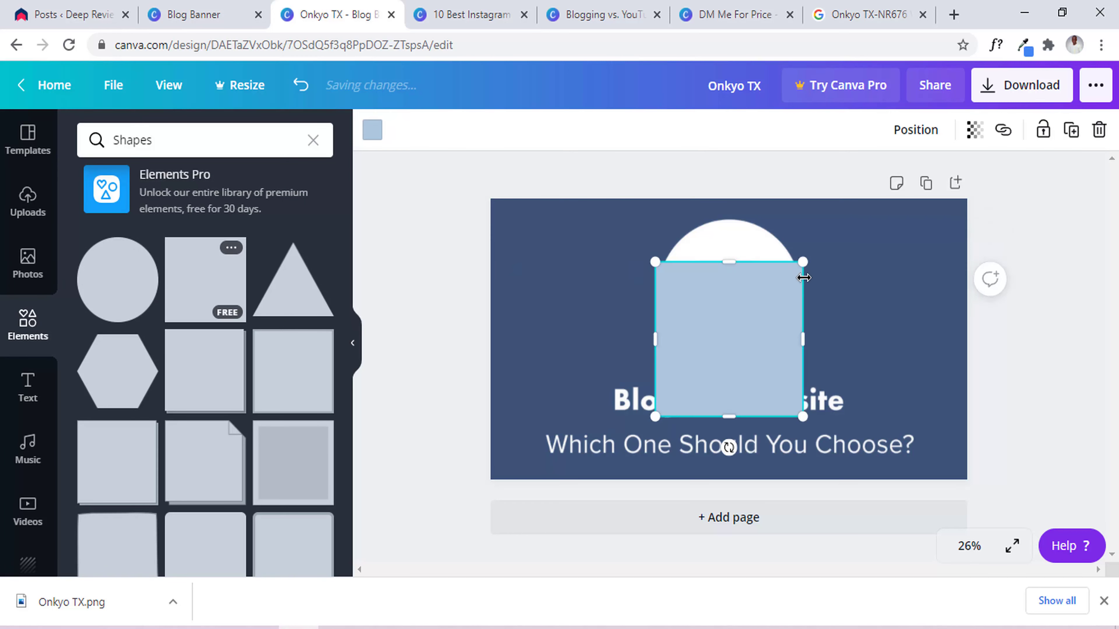
pyautogui.moveTo(724, 260); pyautogui.dragTo(726, 360)
pyautogui.moveTo(665, 390); pyautogui.dragTo(749, 413)
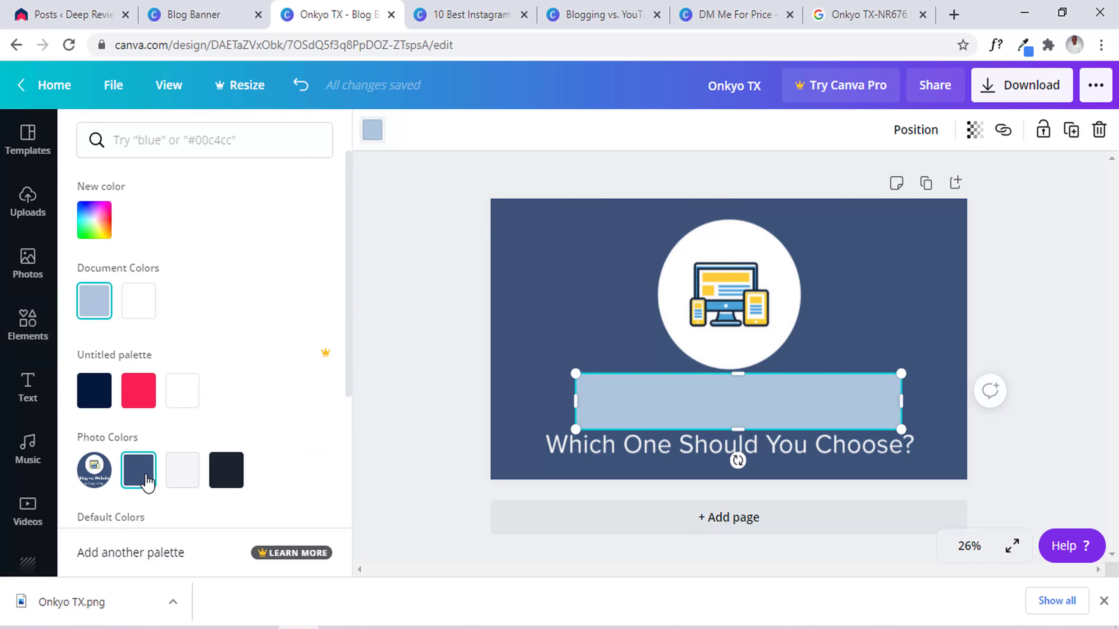
# Fill the bar with the banner's navy colour, confirm the title is hidden, then move to Blogging vs. YouTube.
pyautogui.click(138, 470)
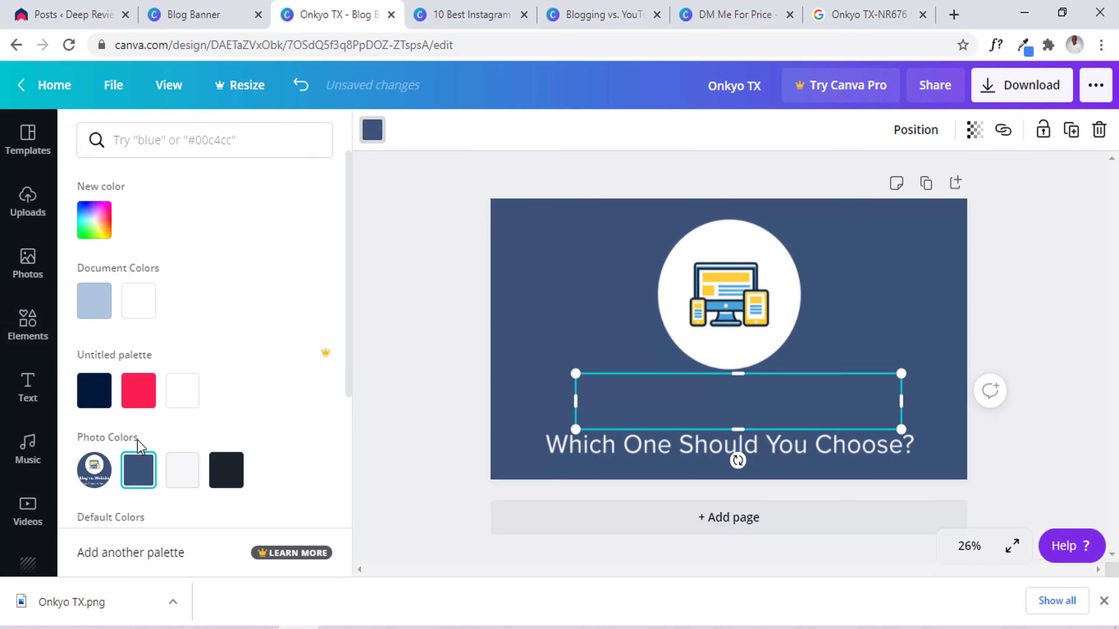
pyautogui.click(589, 235)
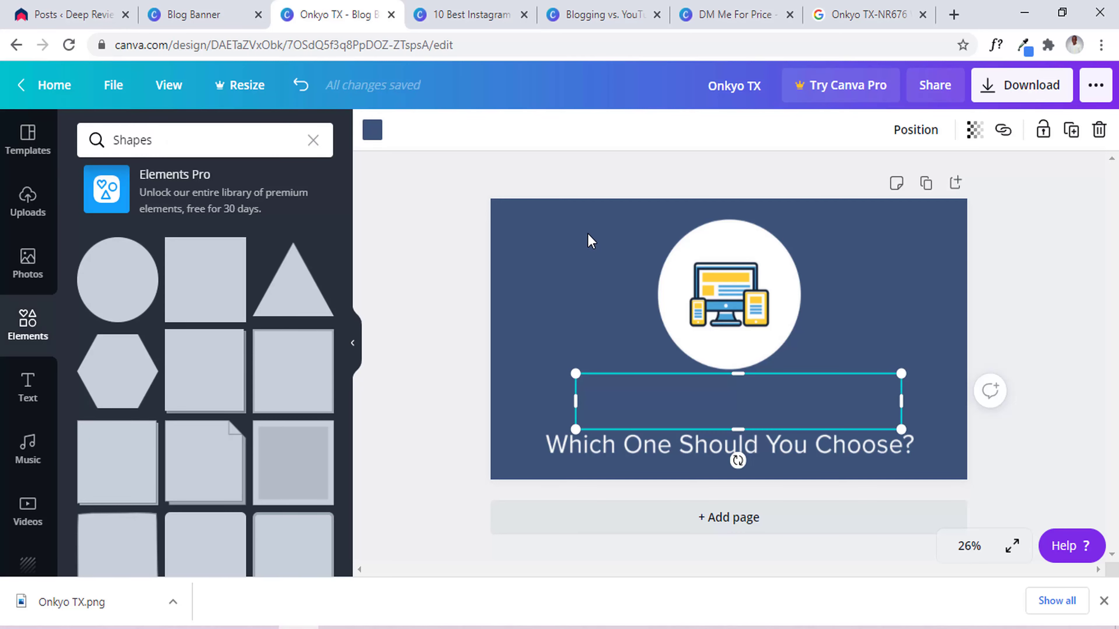
pyautogui.click(590, 241)
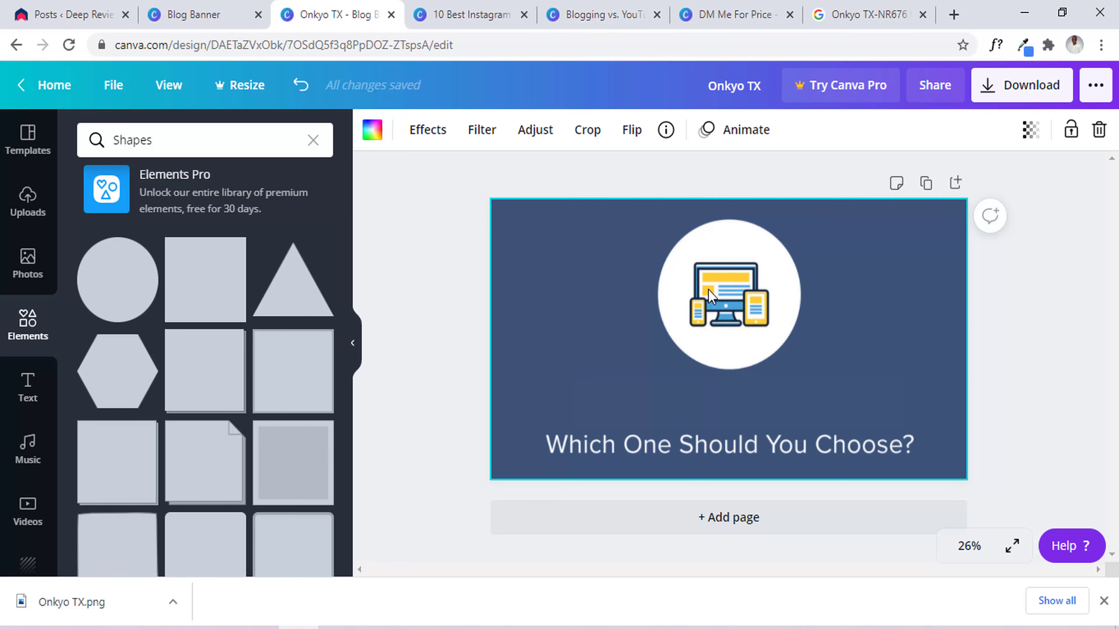
pyautogui.click(591, 13)
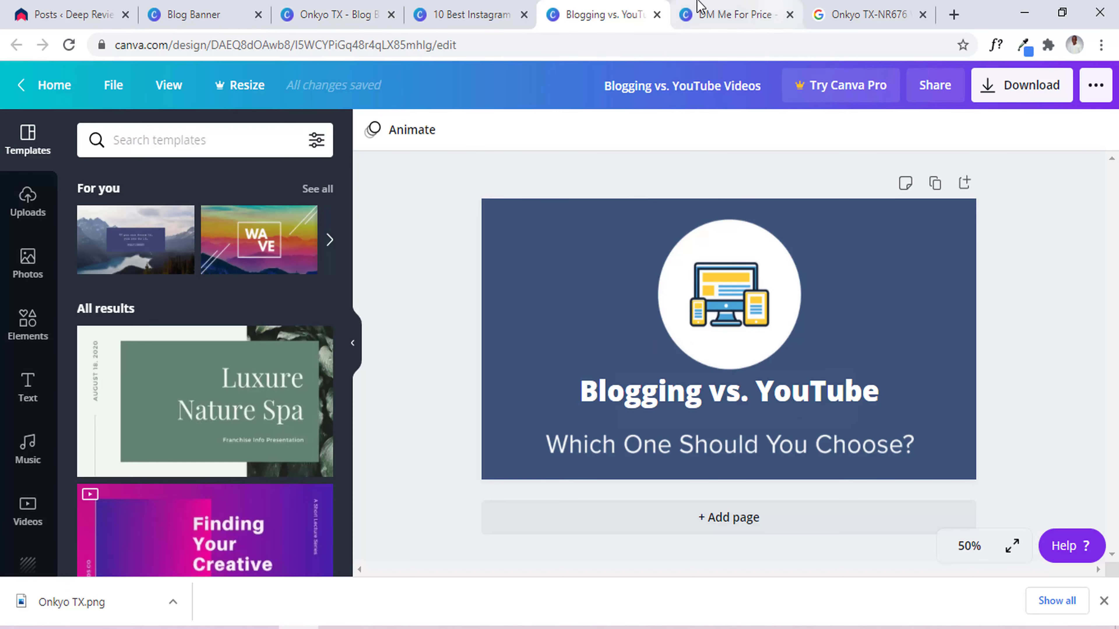
# Glance at the DM Me For Price and 10 Best Instagram Podcasts designs, ending on Blogging vs. YouTube.
pyautogui.click(702, 8)
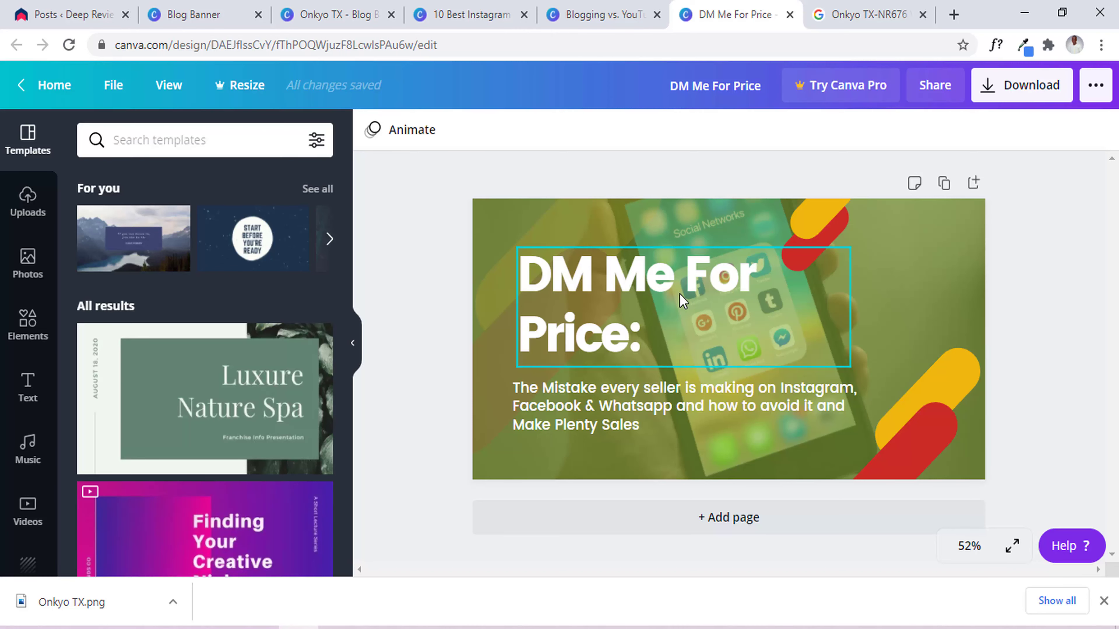
pyautogui.click(586, 6)
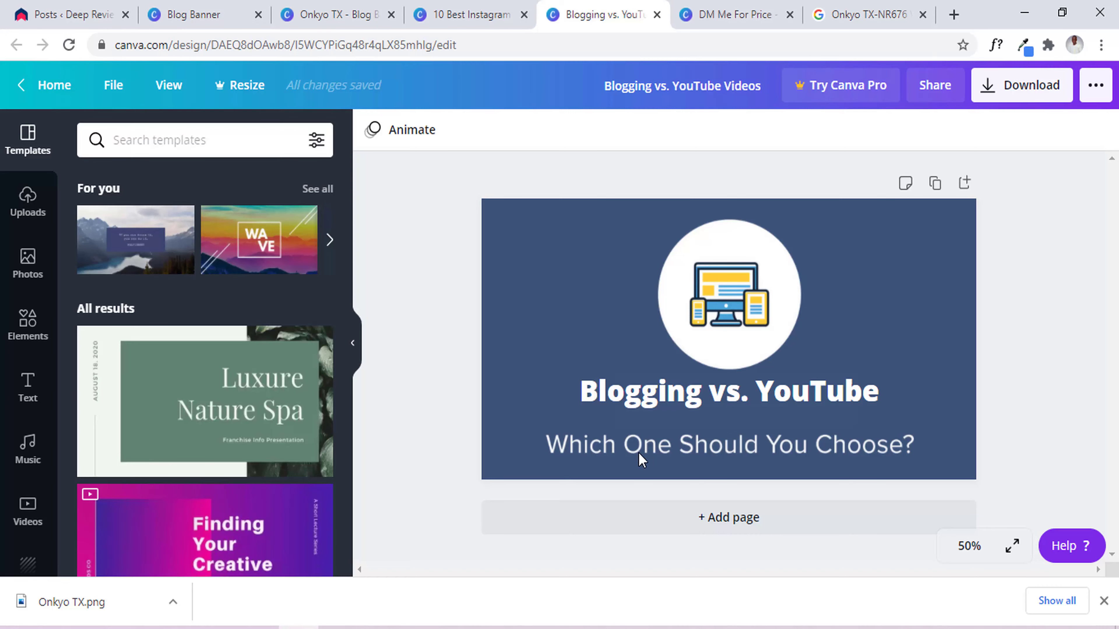
pyautogui.click(489, 13)
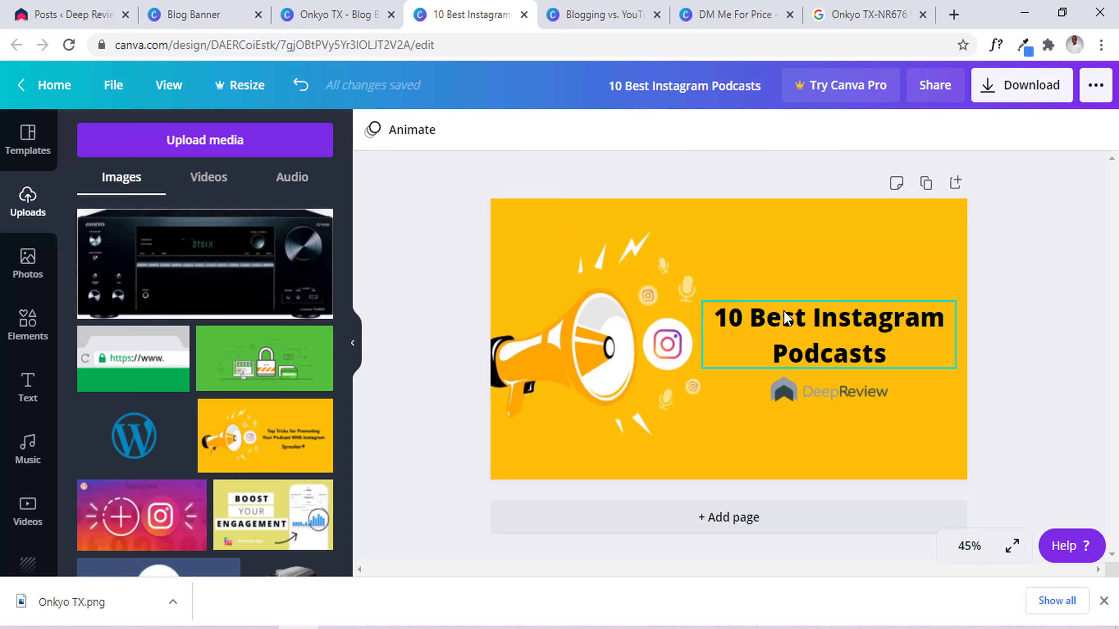
pyautogui.click(571, 13)
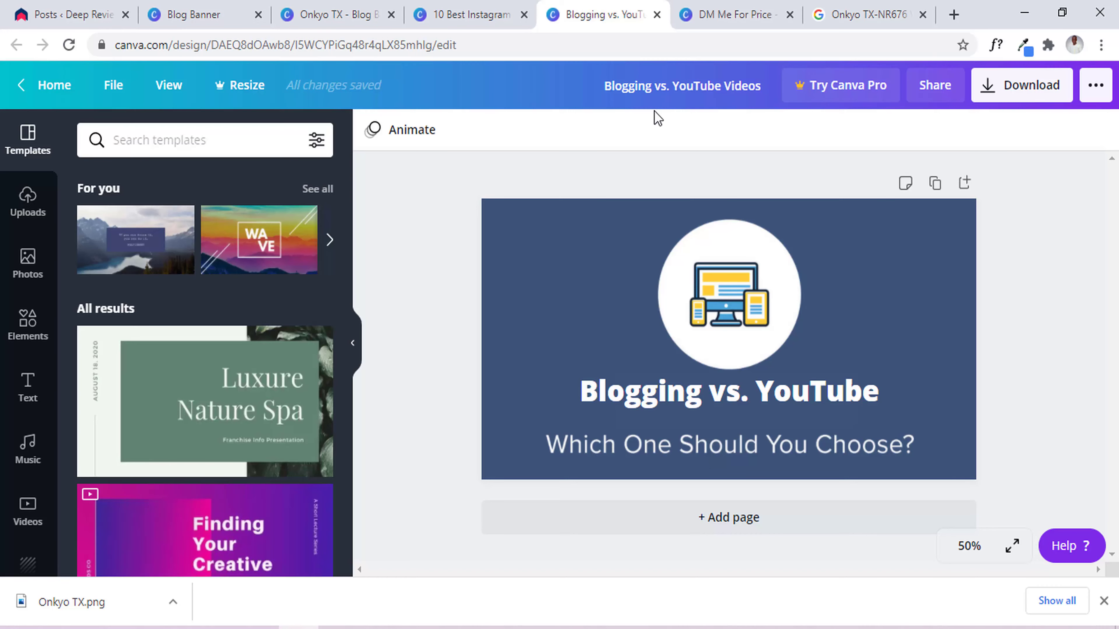
# Switch to the DM Me For Price design.
pyautogui.click(733, 15)
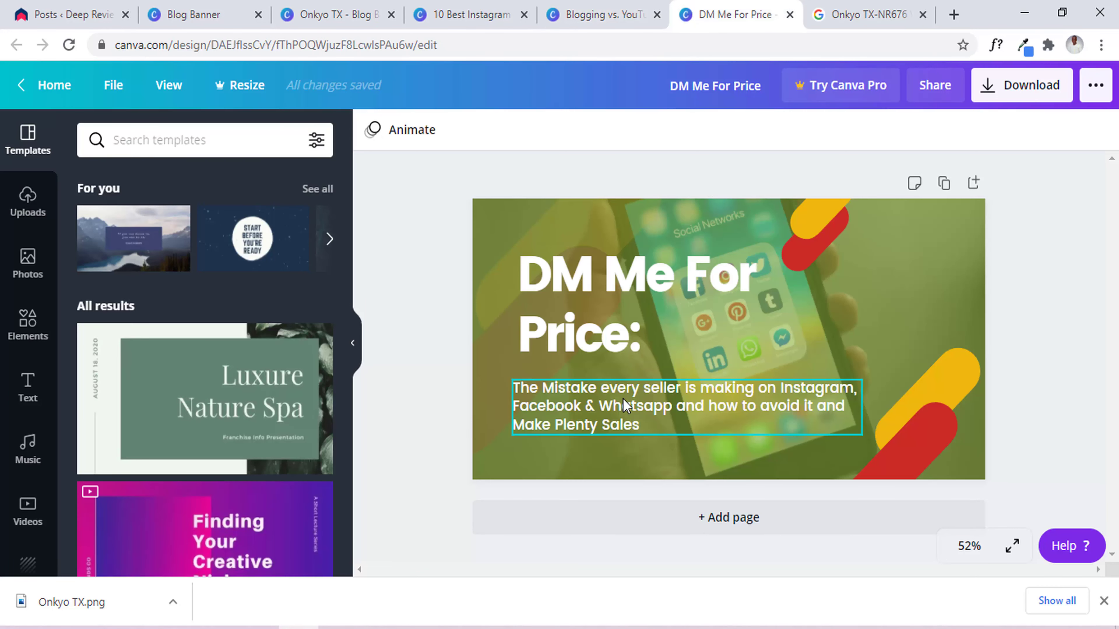